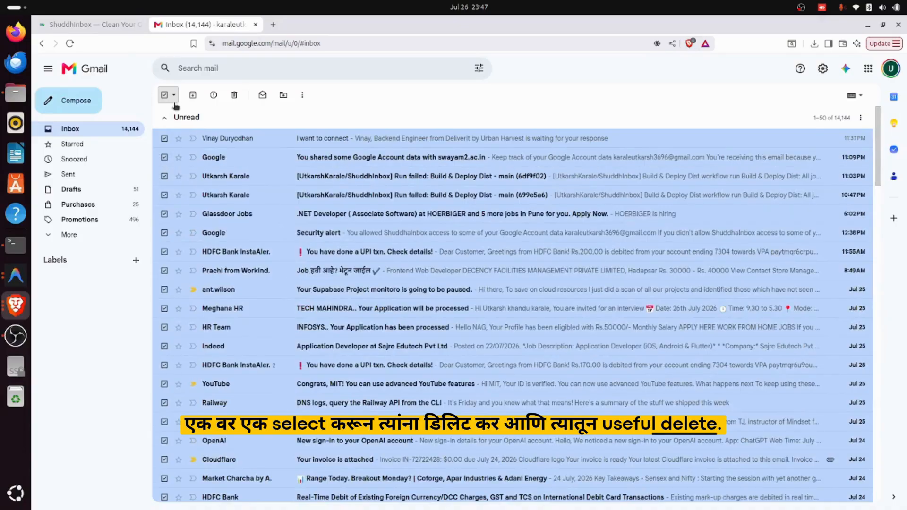
On the ShuddhInbox page, accept the Terms of Service and Privacy Policy and connect Gmail with the listed Google account
{"action": "left_click", "coordinate": [114, 27]}
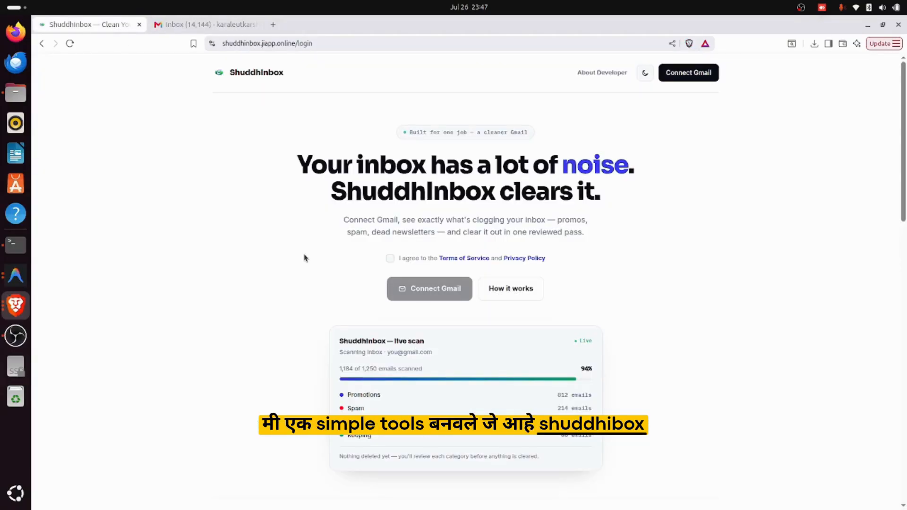
{"action": "scroll", "coordinate": [303, 257], "scroll_direction": "down", "scroll_amount": 15}
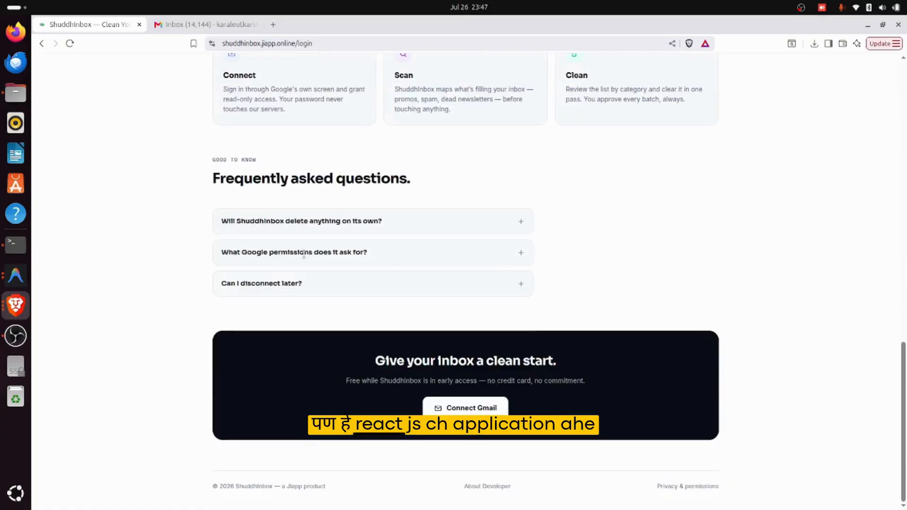
{"action": "scroll", "coordinate": [303, 257], "scroll_direction": "up", "scroll_amount": 15}
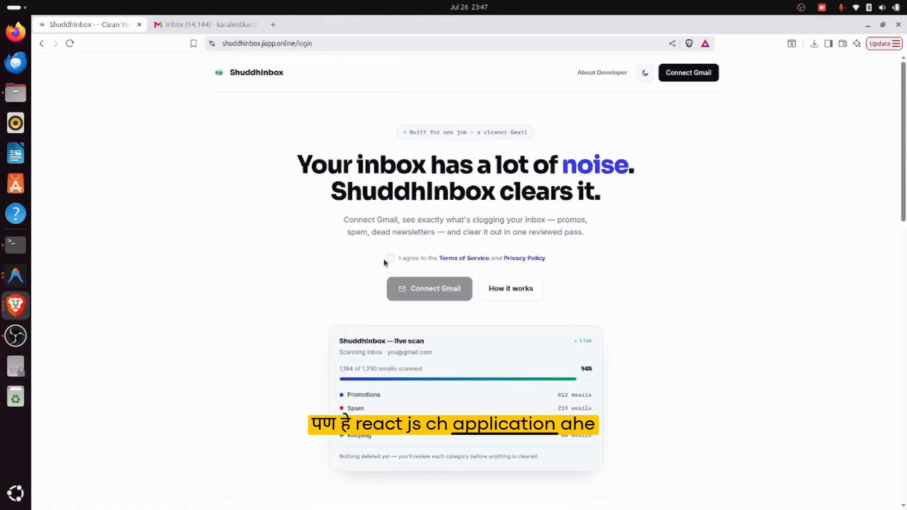
{"action": "left_click", "coordinate": [389, 259]}
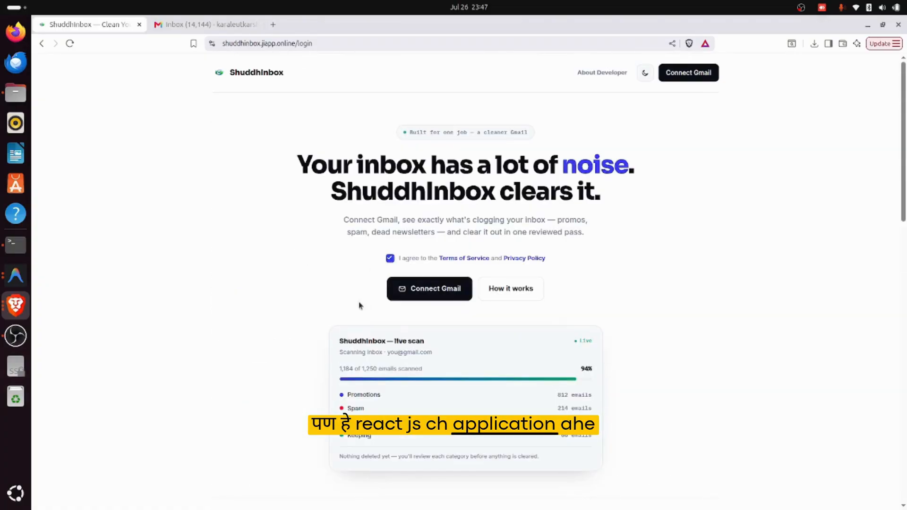
{"action": "left_click", "coordinate": [419, 296]}
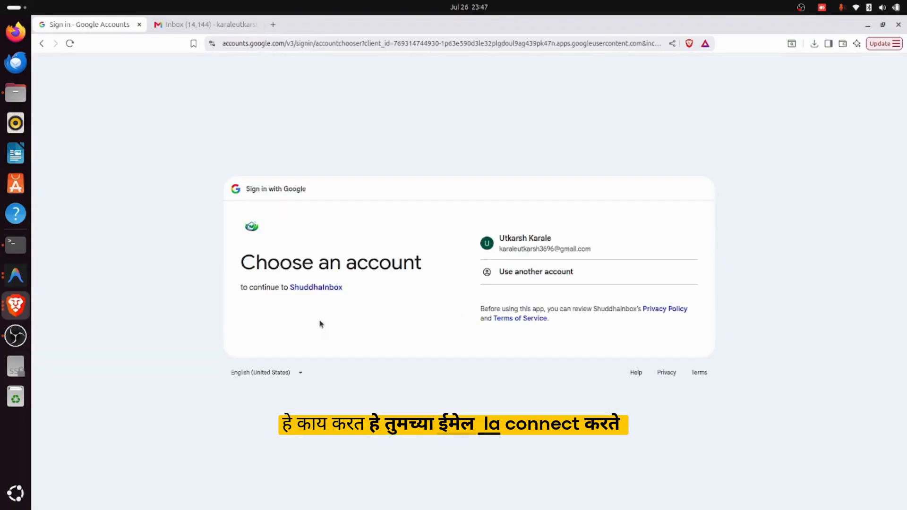
{"action": "left_click", "coordinate": [503, 246]}
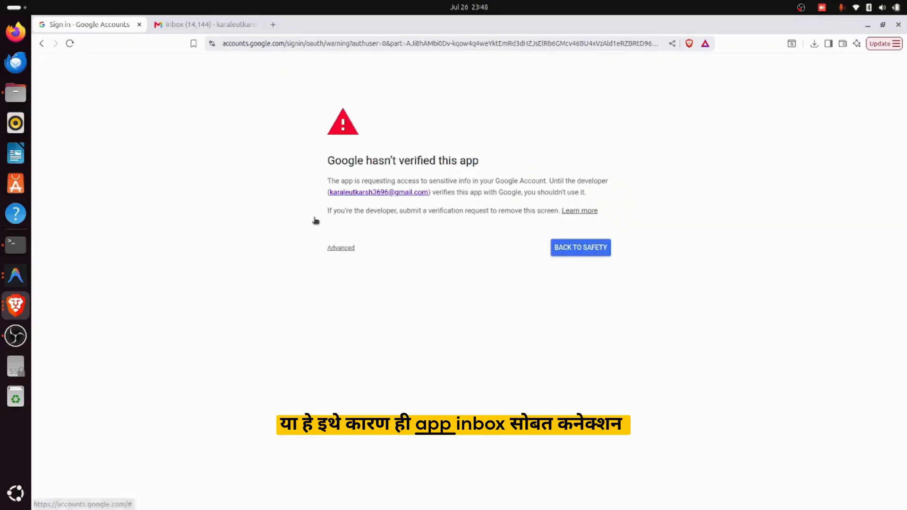
Proceed past Google's unverified-app warning to ShuddhaInbox and grant it access to the Google Account
{"action": "left_click", "coordinate": [215, 25]}
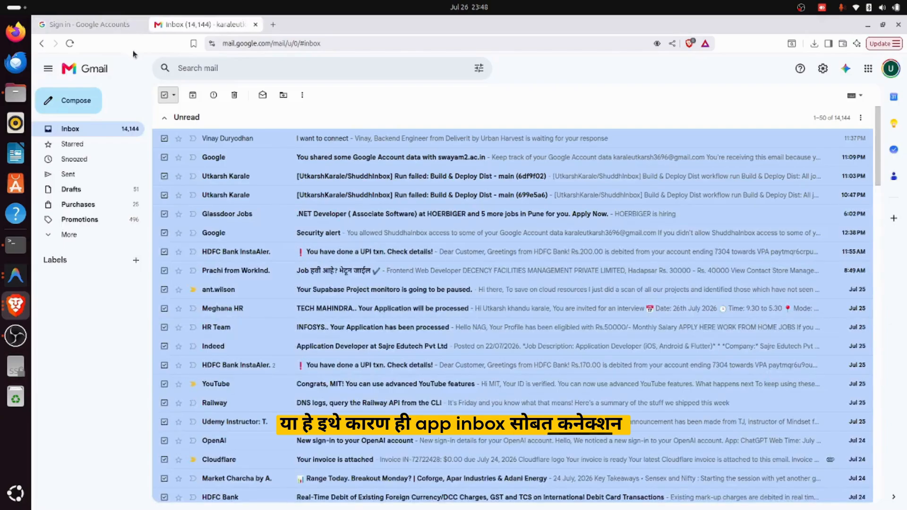
{"action": "left_click", "coordinate": [110, 25]}
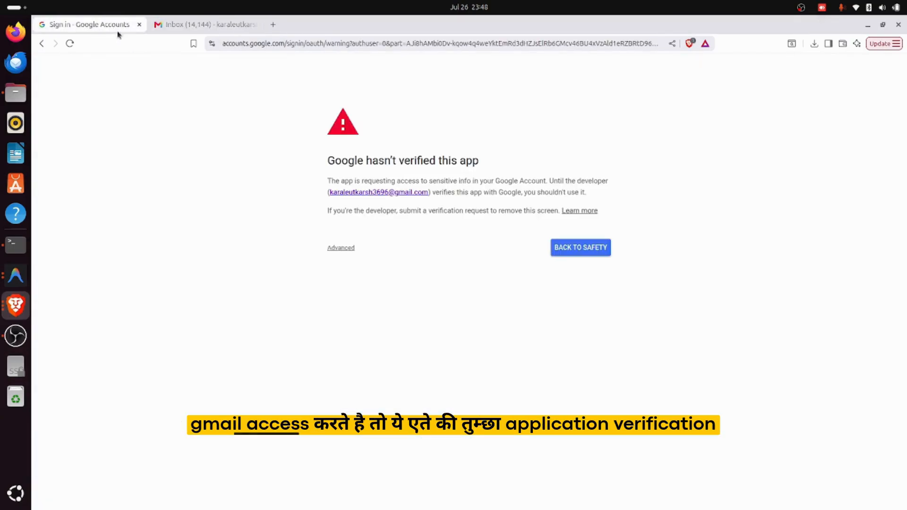
{"action": "left_click", "coordinate": [336, 249]}
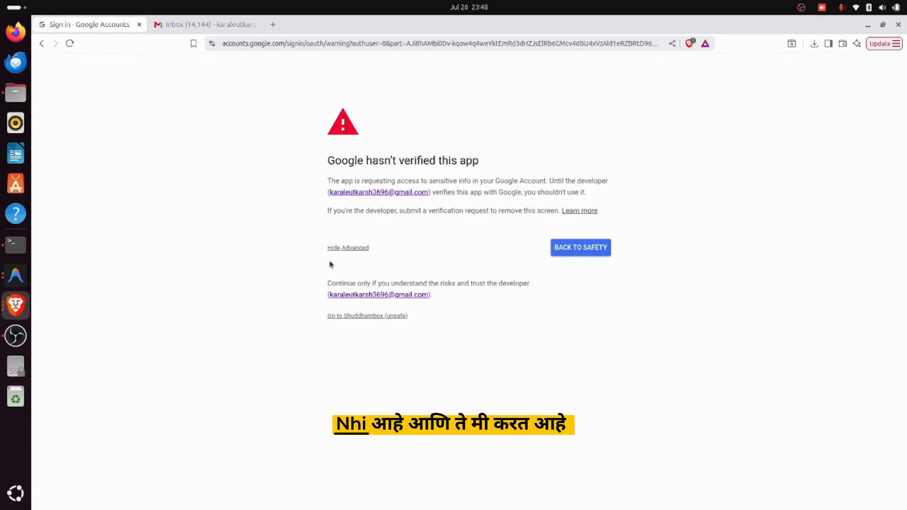
{"action": "left_click", "coordinate": [344, 316]}
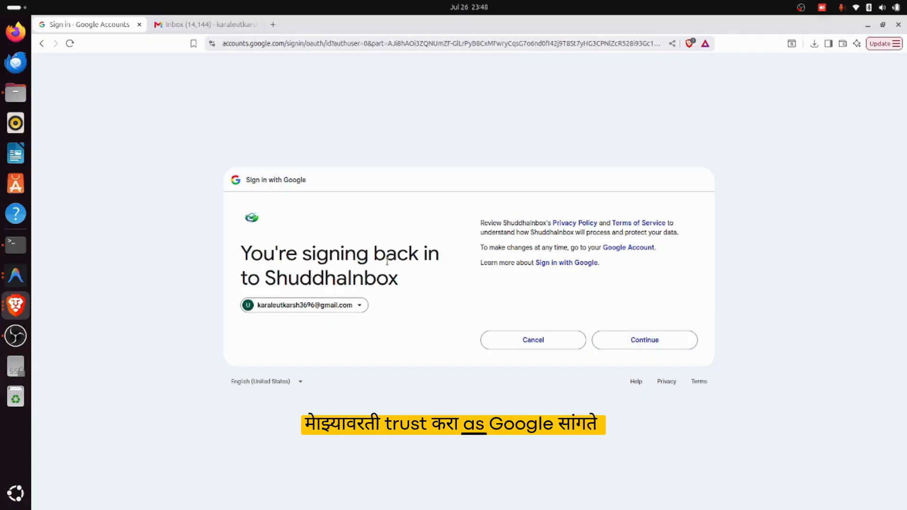
{"action": "left_click", "coordinate": [627, 344]}
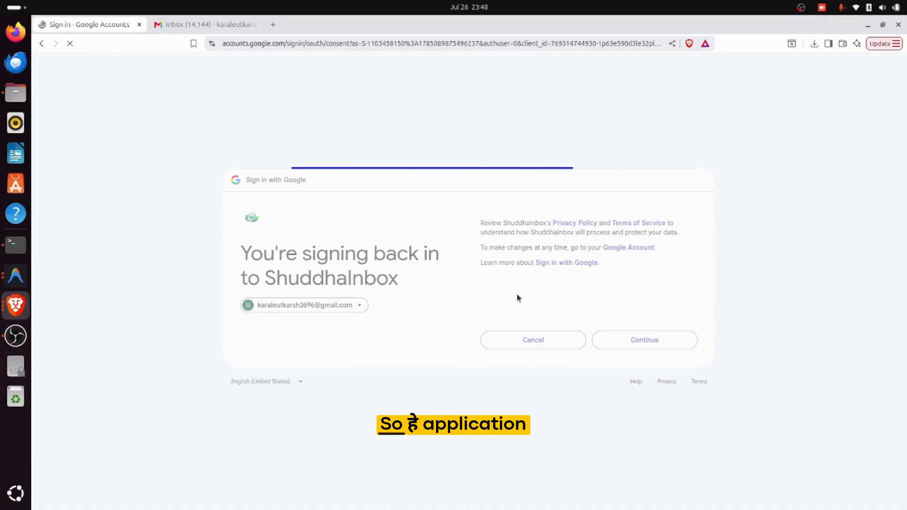
{"action": "scroll", "coordinate": [517, 298], "scroll_direction": "down", "scroll_amount": 3}
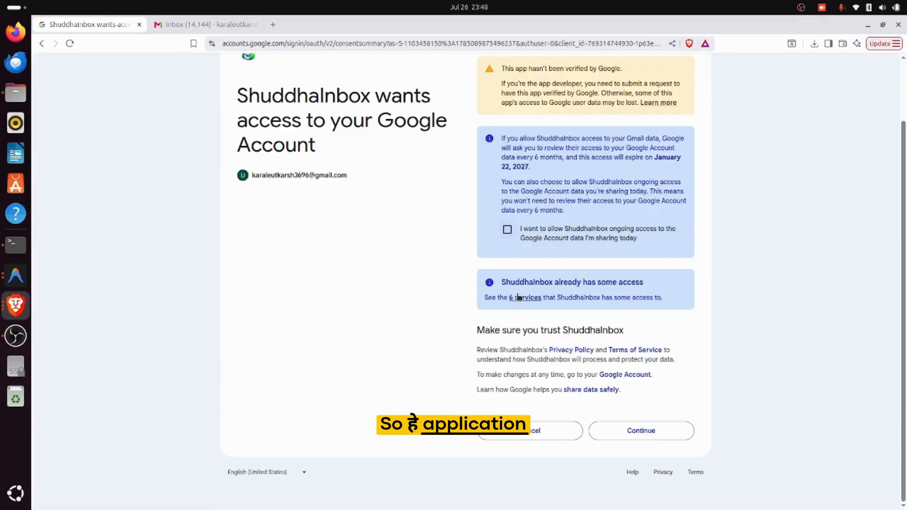
{"action": "left_click", "coordinate": [639, 438]}
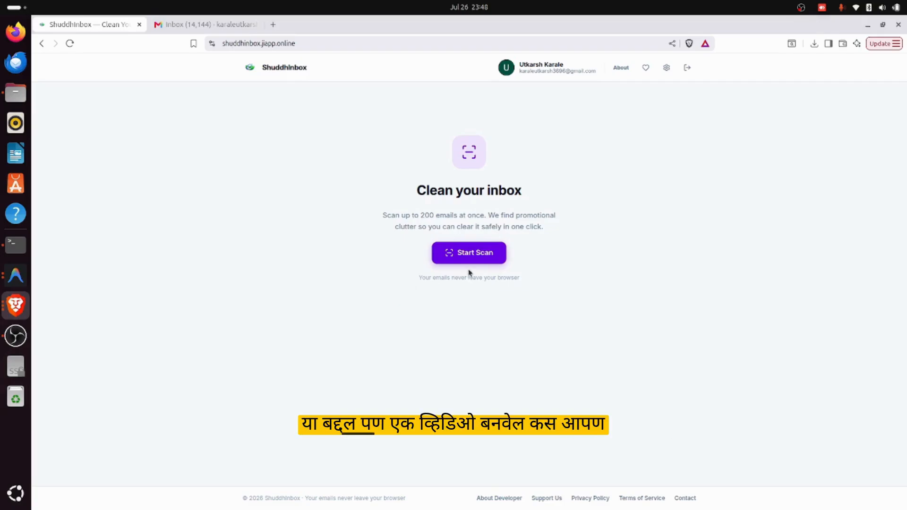
Start an inbox scan for promotional emails and check the unread count in Gmail while it runs
{"action": "left_click", "coordinate": [461, 254]}
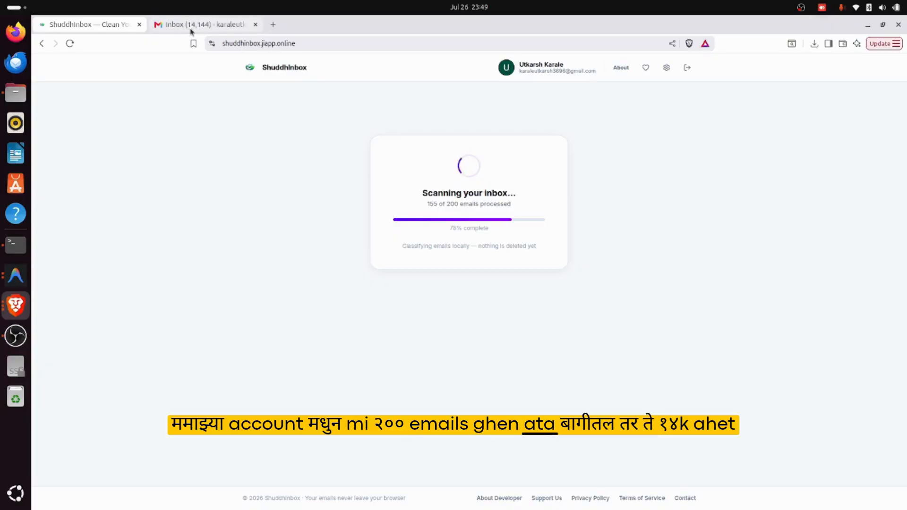
{"action": "left_click", "coordinate": [202, 29]}
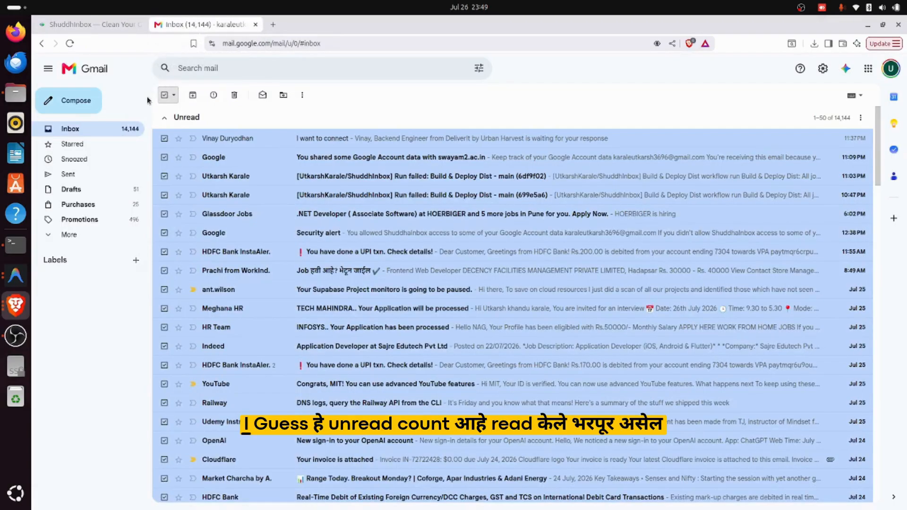
{"action": "left_click", "coordinate": [110, 25]}
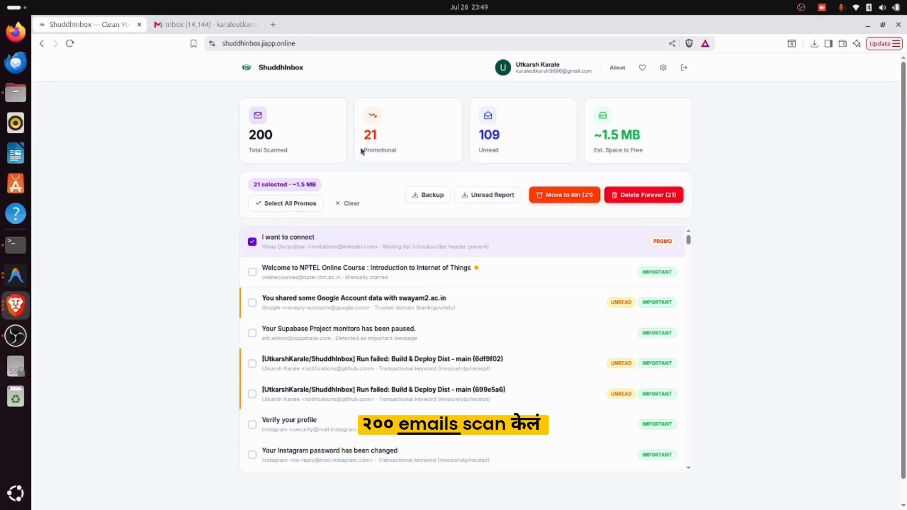
Examine the scan results, including the promotional total, the classified email list, the deletion option and the estimated space to free
{"action": "left_click_drag", "start_coordinate": [359, 131], "coordinate": [409, 154]}
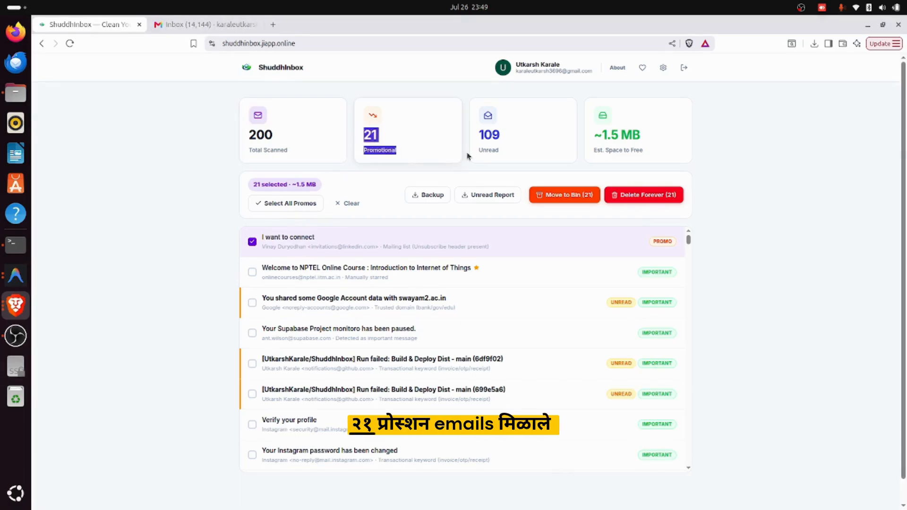
{"action": "scroll", "coordinate": [457, 201], "scroll_direction": "down", "scroll_amount": 1}
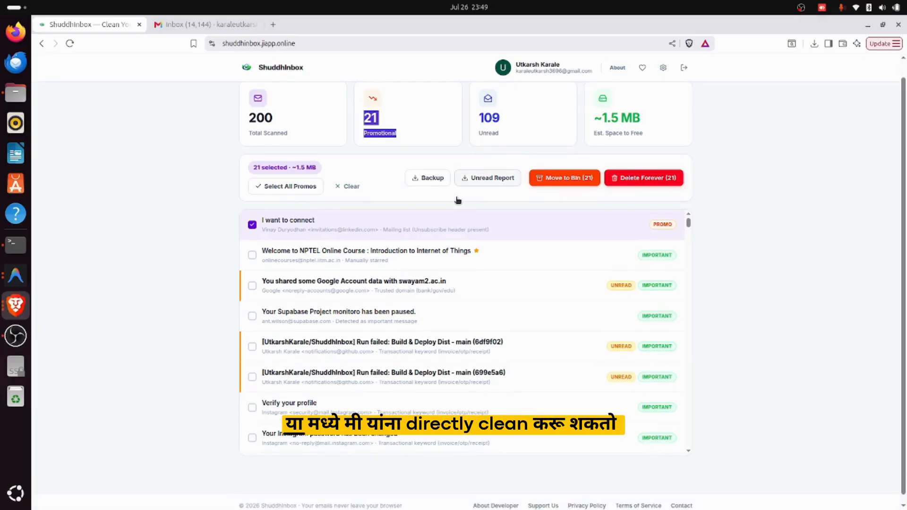
{"action": "left_click", "coordinate": [637, 177]}
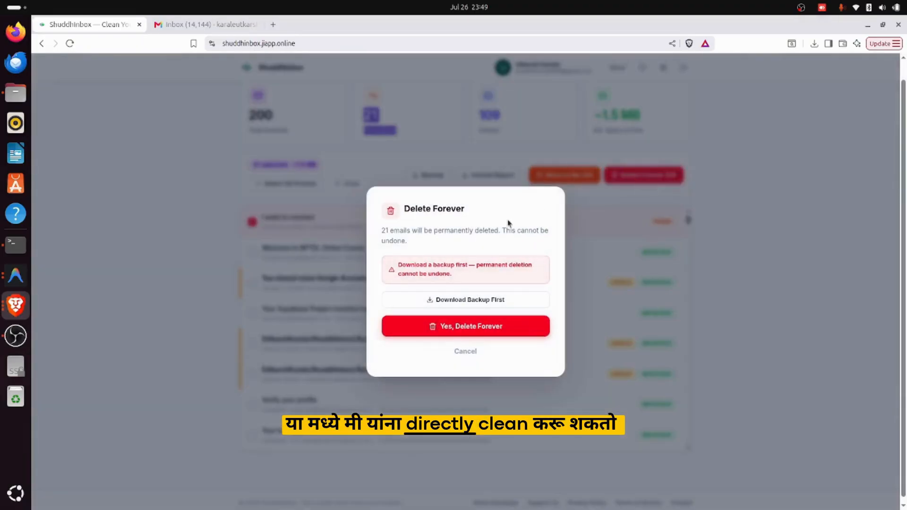
{"action": "left_click", "coordinate": [305, 197]}
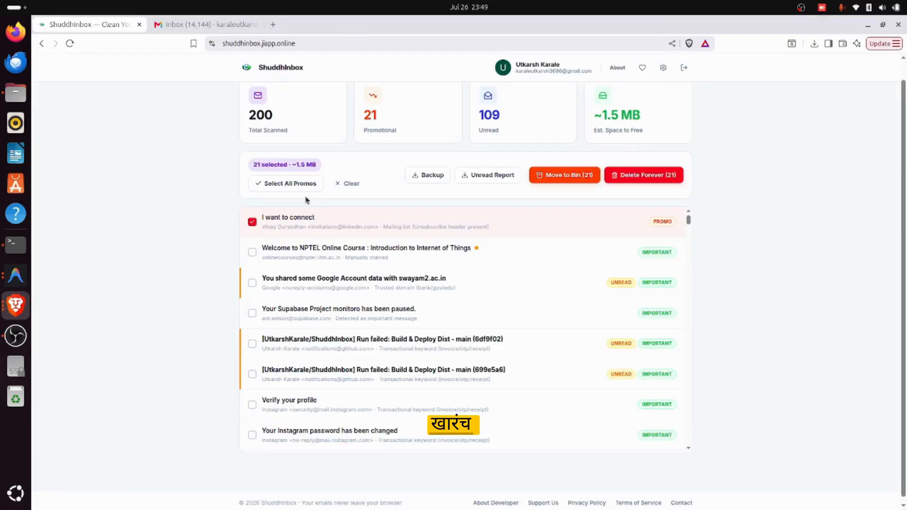
{"action": "scroll", "coordinate": [288, 253], "scroll_direction": "down", "scroll_amount": 3}
{"action": "scroll", "coordinate": [288, 253], "scroll_direction": "down", "scroll_amount": 3}
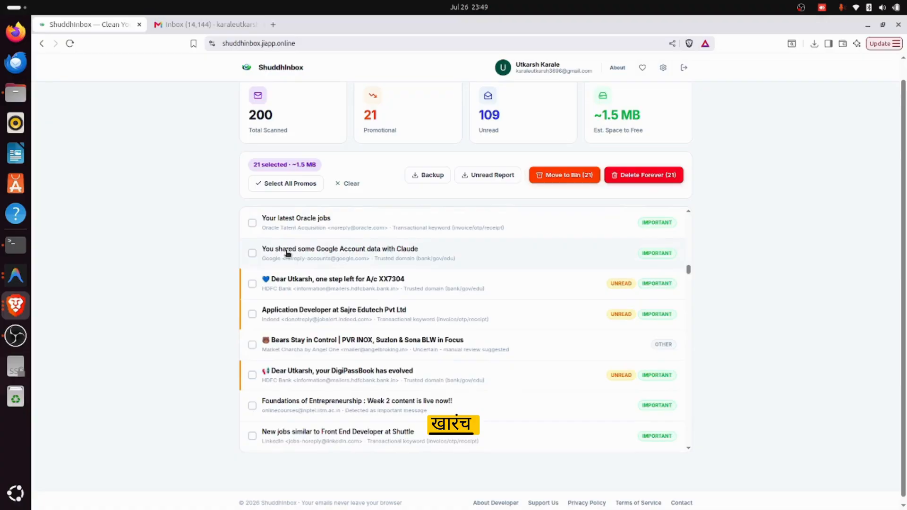
{"action": "scroll", "coordinate": [359, 184], "scroll_direction": "up", "scroll_amount": 1}
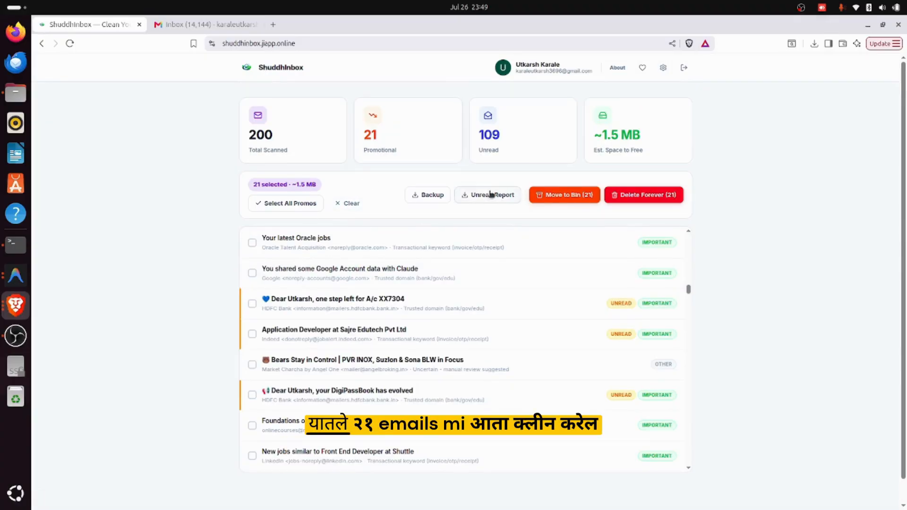
{"action": "left_click", "coordinate": [631, 194]}
{"action": "left_click", "coordinate": [594, 156]}
{"action": "left_click_drag", "start_coordinate": [595, 130], "coordinate": [650, 138]}
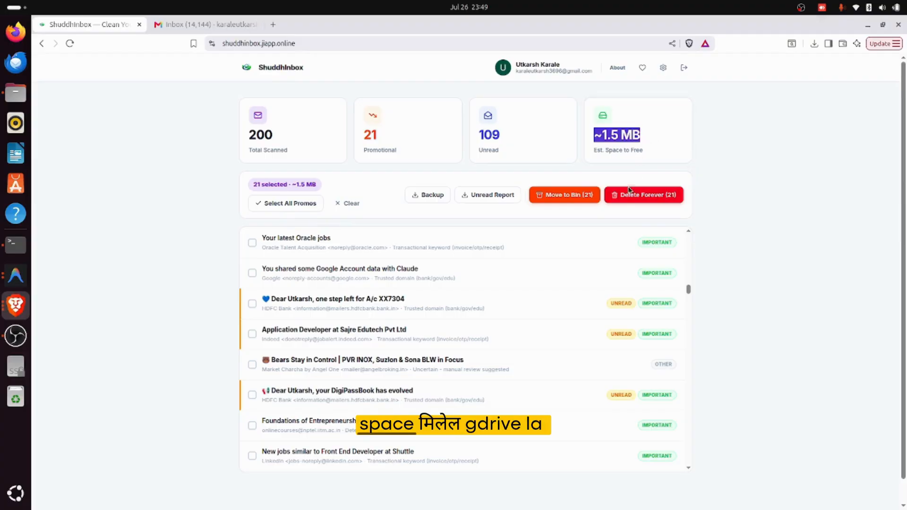
Choose permanent deletion for the selected promotional emails, read the warning, and save a .txt backup to Downloads first
{"action": "left_click", "coordinate": [643, 195]}
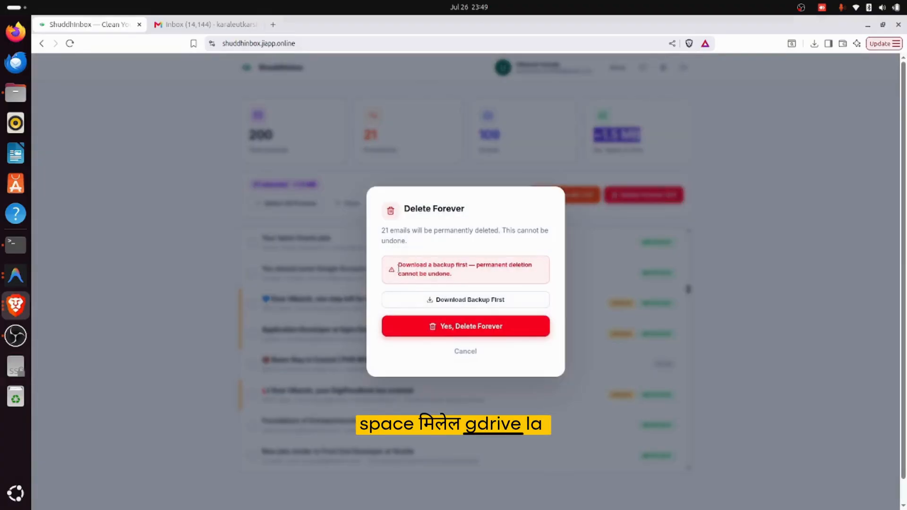
{"action": "left_click_drag", "start_coordinate": [392, 263], "coordinate": [452, 275]}
{"action": "left_click", "coordinate": [455, 277]}
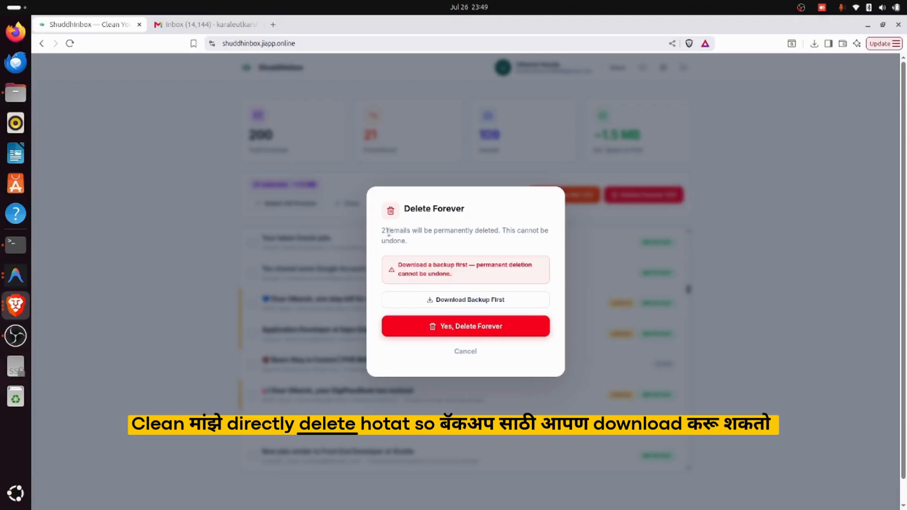
{"action": "left_click_drag", "start_coordinate": [377, 232], "coordinate": [401, 242]}
{"action": "left_click", "coordinate": [414, 245]}
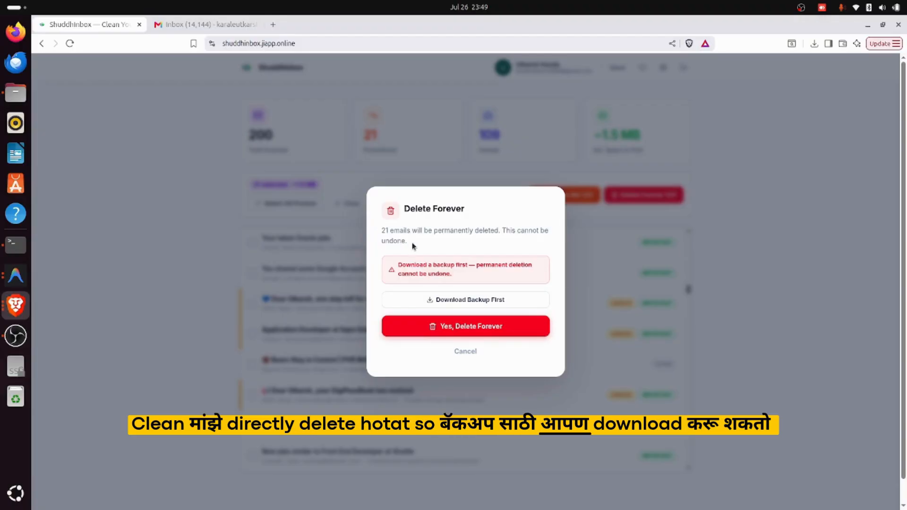
{"action": "left_click", "coordinate": [427, 305]}
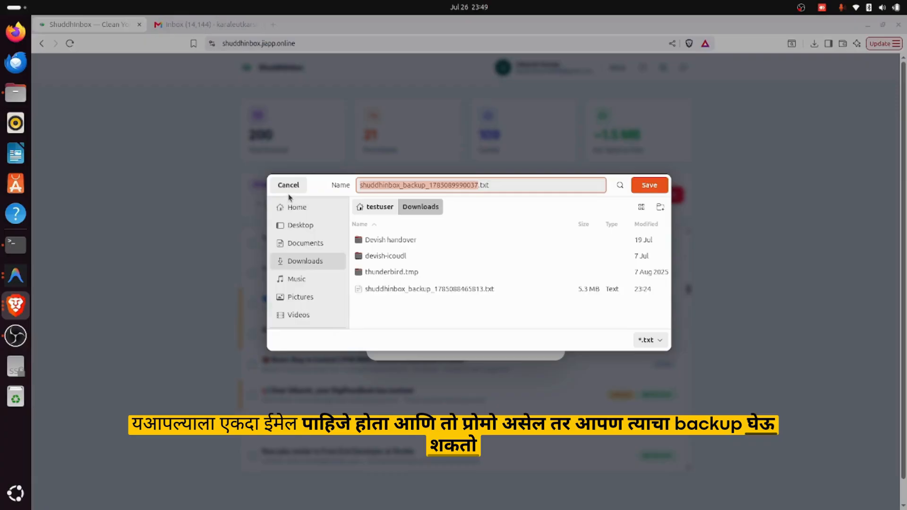
{"action": "key", "text": "Return"}
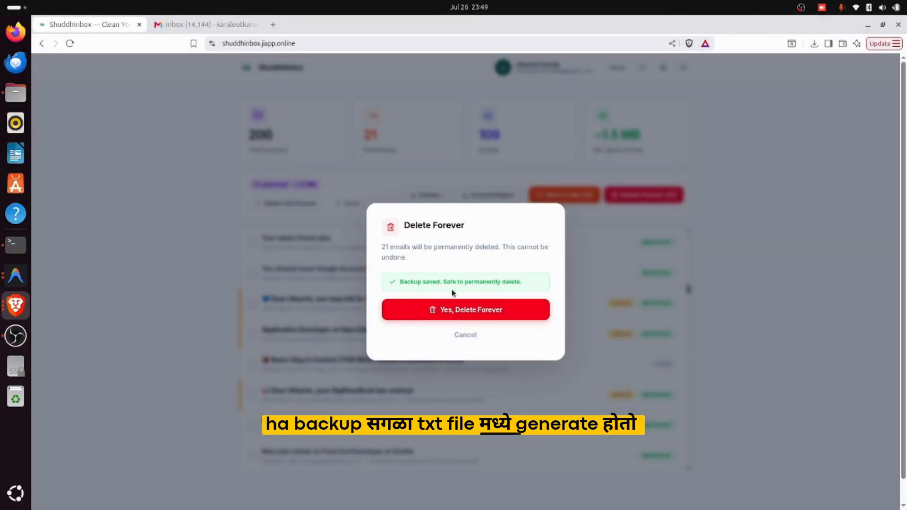
Confirm the permanent deletion of the selected promotional emails and check the session summary
{"action": "left_click", "coordinate": [435, 310]}
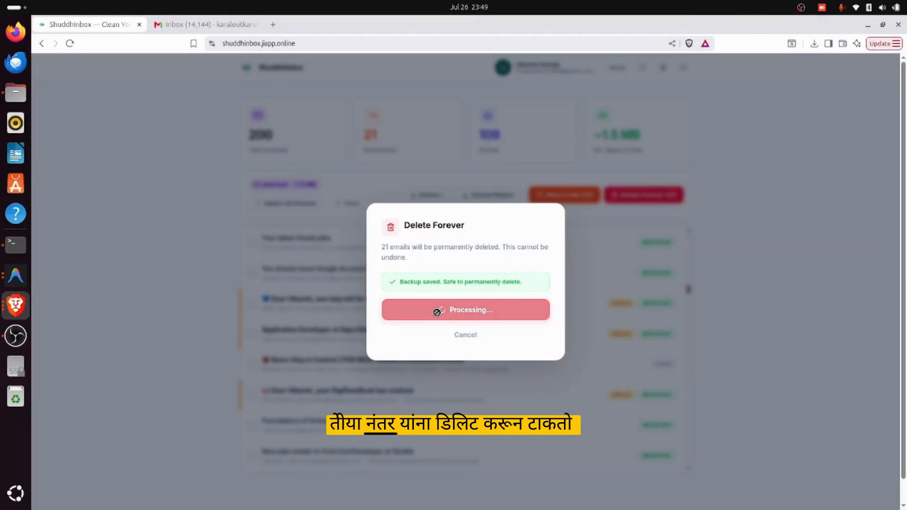
{"action": "scroll", "coordinate": [436, 312], "scroll_direction": "down", "scroll_amount": 2}
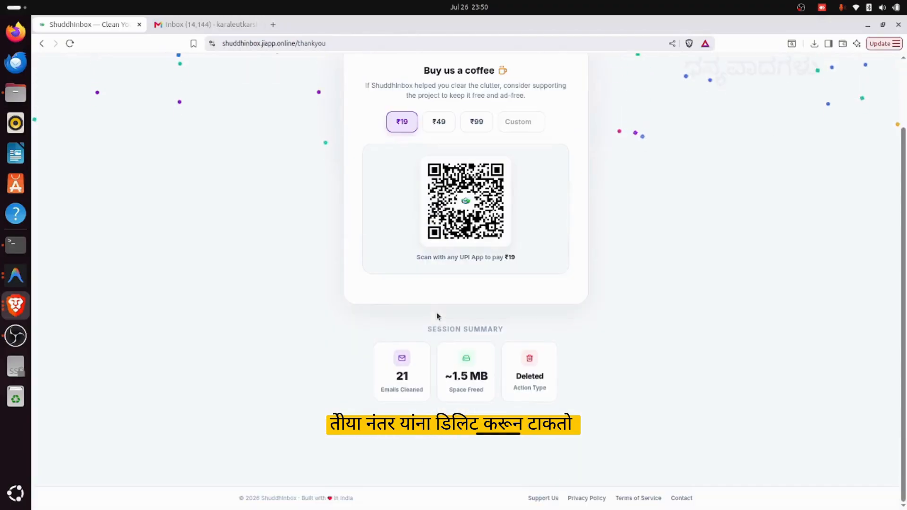
{"action": "left_click_drag", "start_coordinate": [396, 368], "coordinate": [415, 401]}
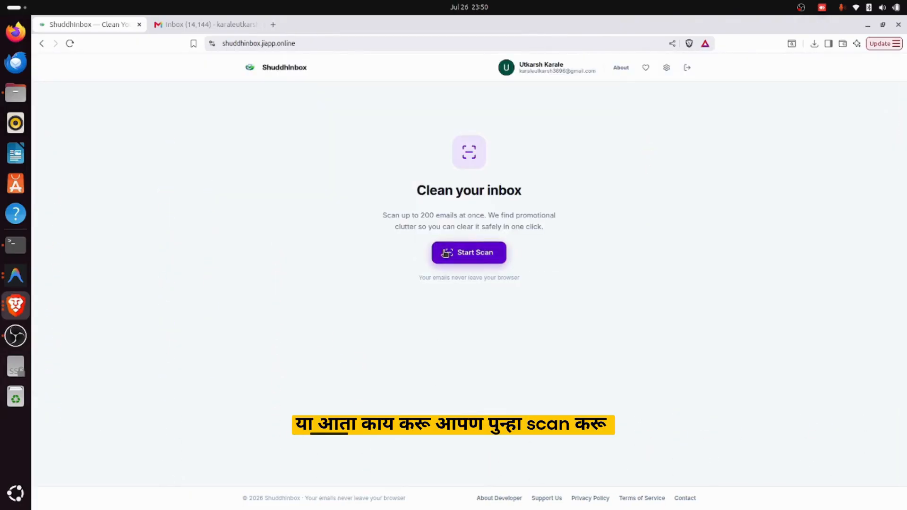
Start another inbox scan and examine the safe domain whitelist and always-clean domains in the settings
{"action": "left_click", "coordinate": [446, 254]}
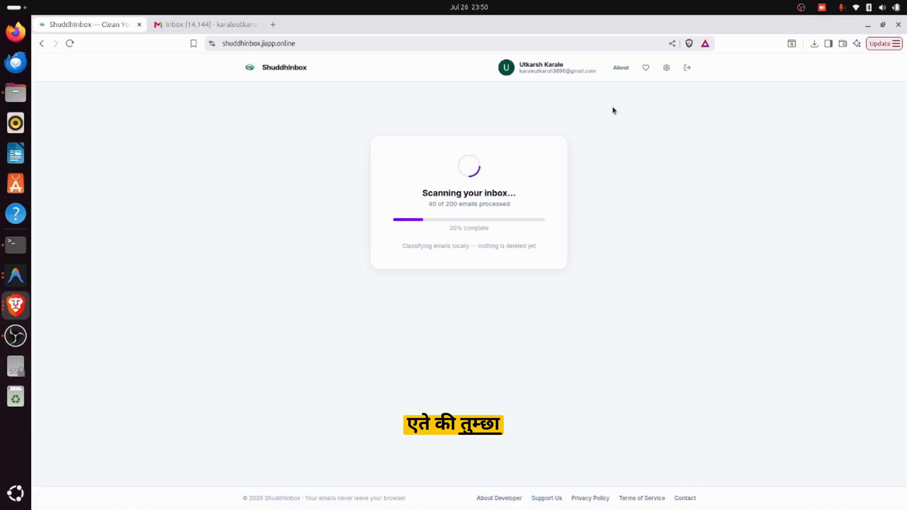
{"action": "left_click", "coordinate": [667, 68]}
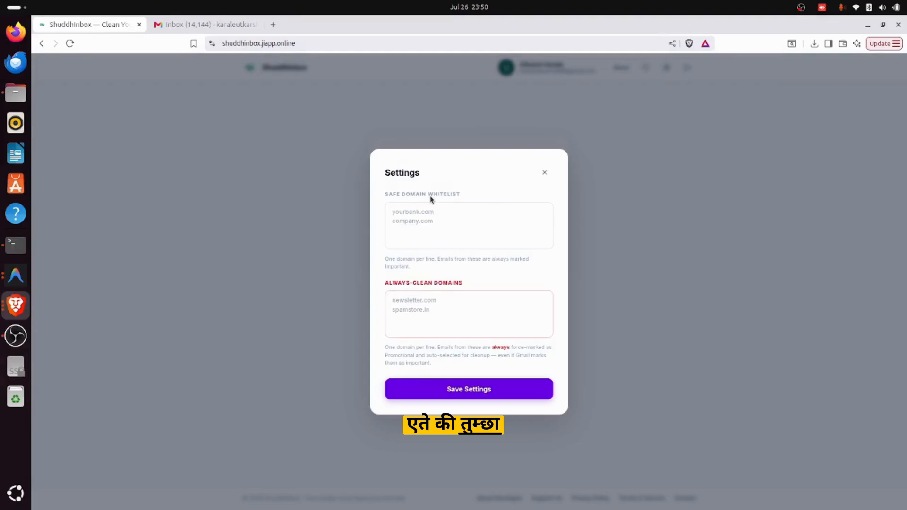
{"action": "double_click", "coordinate": [411, 196]}
{"action": "left_click", "coordinate": [453, 203]}
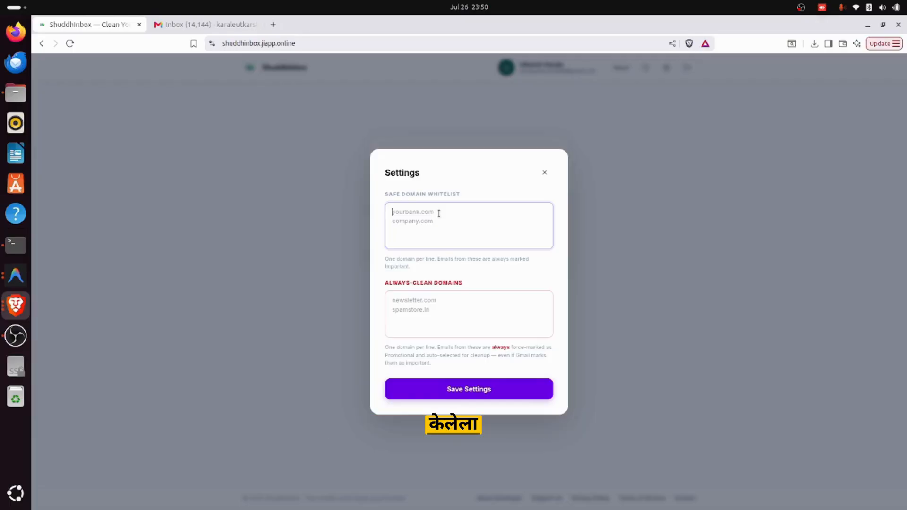
{"action": "left_click", "coordinate": [396, 302]}
{"action": "left_click_drag", "start_coordinate": [384, 288], "coordinate": [459, 294]}
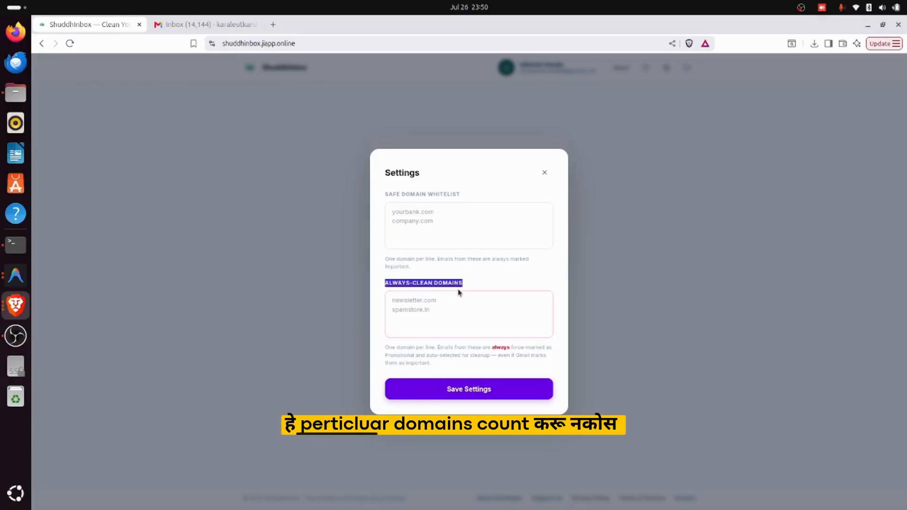
Close the domain settings without saving and look through the new scan's classified emails down to the end of the list
{"action": "left_click", "coordinate": [430, 304]}
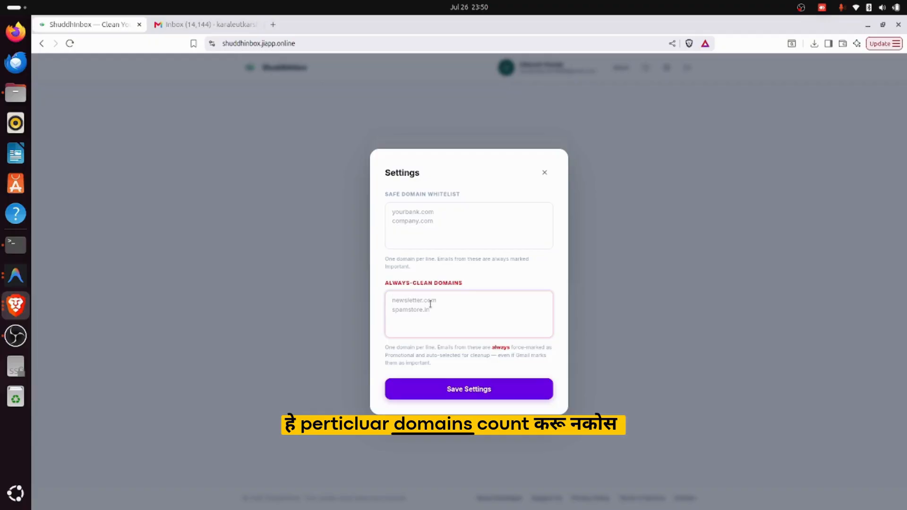
{"action": "left_click", "coordinate": [545, 173]}
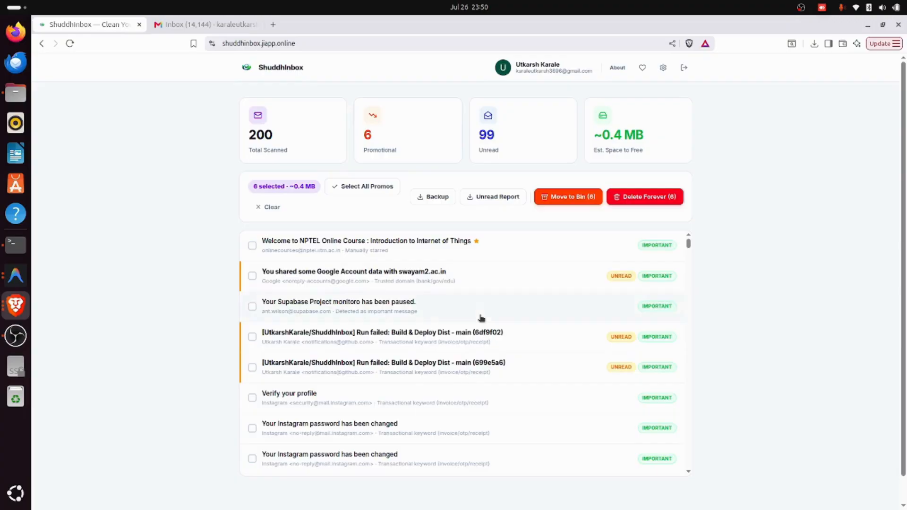
{"action": "scroll", "coordinate": [481, 318], "scroll_direction": "down", "scroll_amount": 10}
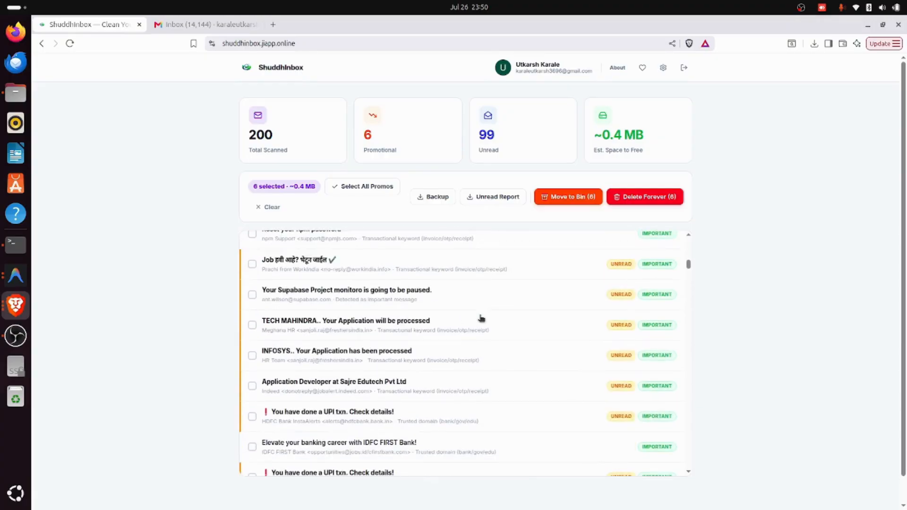
{"action": "scroll", "coordinate": [481, 317], "scroll_direction": "down", "scroll_amount": 10}
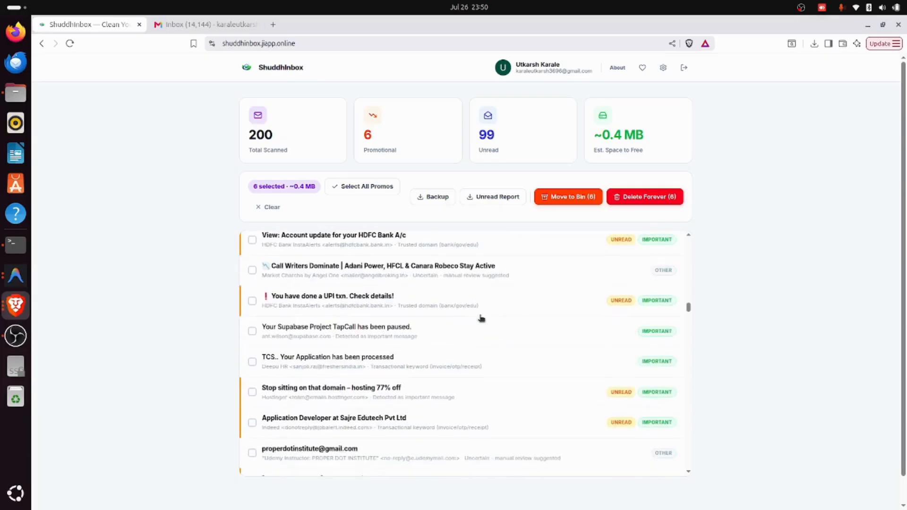
{"action": "scroll", "coordinate": [481, 317], "scroll_direction": "up", "scroll_amount": 5}
{"action": "scroll", "coordinate": [383, 313], "scroll_direction": "up", "scroll_amount": 10}
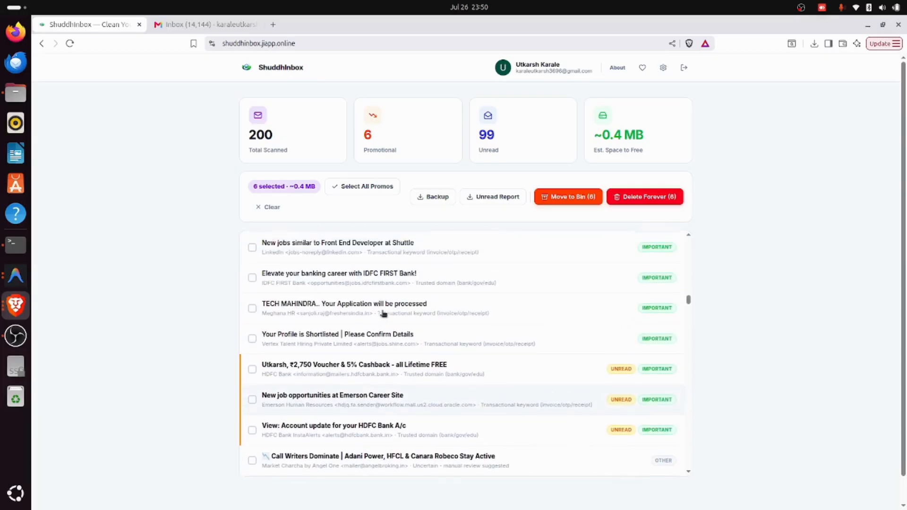
{"action": "scroll", "coordinate": [384, 313], "scroll_direction": "up", "scroll_amount": 5}
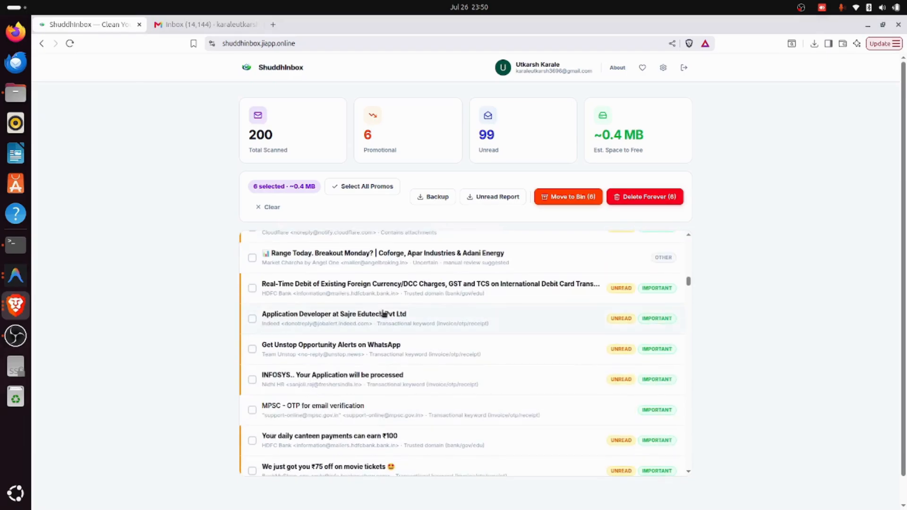
{"action": "scroll", "coordinate": [384, 314], "scroll_direction": "up", "scroll_amount": 10}
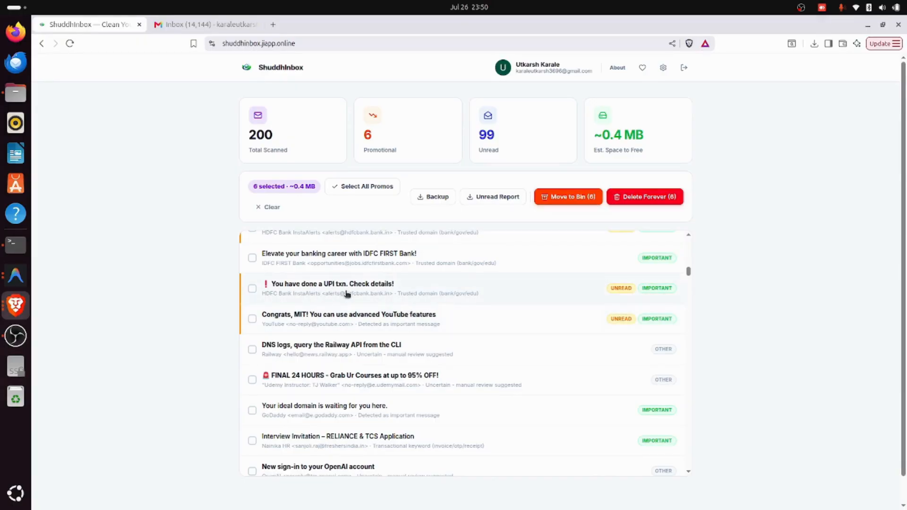
{"action": "scroll", "coordinate": [386, 298], "scroll_direction": "up", "scroll_amount": 5}
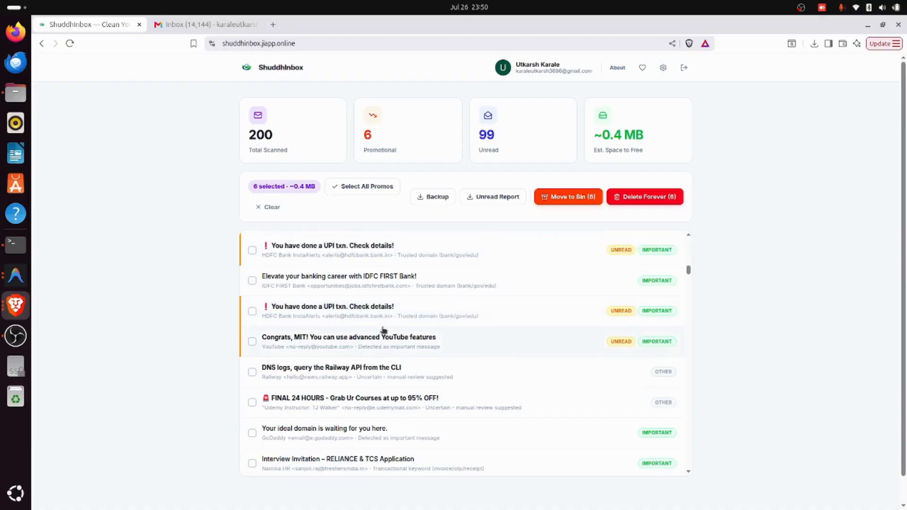
{"action": "scroll", "coordinate": [386, 317], "scroll_direction": "down", "scroll_amount": 3}
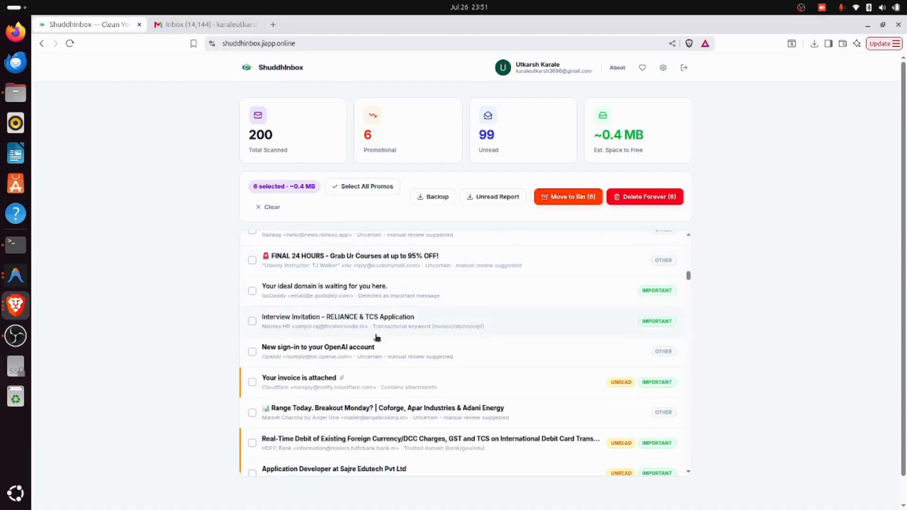
{"action": "scroll", "coordinate": [378, 338], "scroll_direction": "down", "scroll_amount": 10}
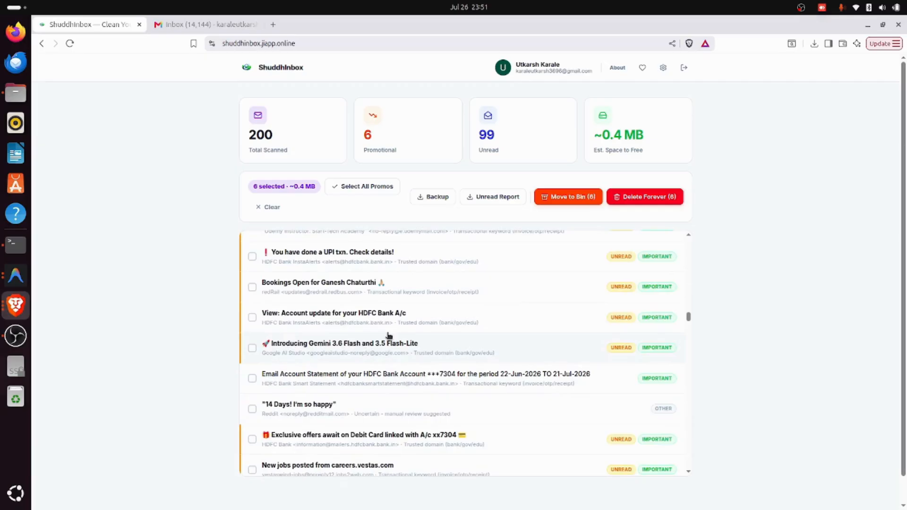
{"action": "left_click", "coordinate": [388, 350]}
{"action": "left_click", "coordinate": [391, 350]}
{"action": "scroll", "coordinate": [385, 359], "scroll_direction": "down", "scroll_amount": 6}
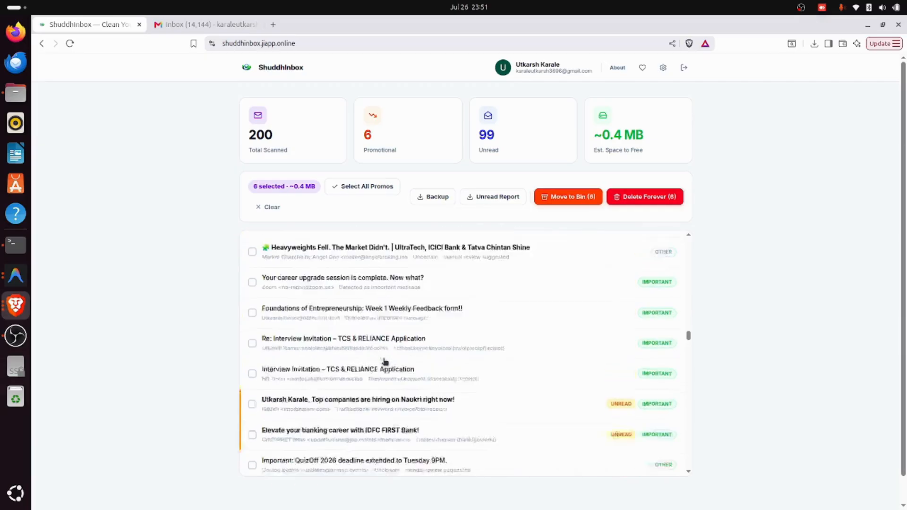
{"action": "scroll", "coordinate": [385, 359], "scroll_direction": "up", "scroll_amount": 3}
{"action": "scroll", "coordinate": [375, 371], "scroll_direction": "down", "scroll_amount": 10}
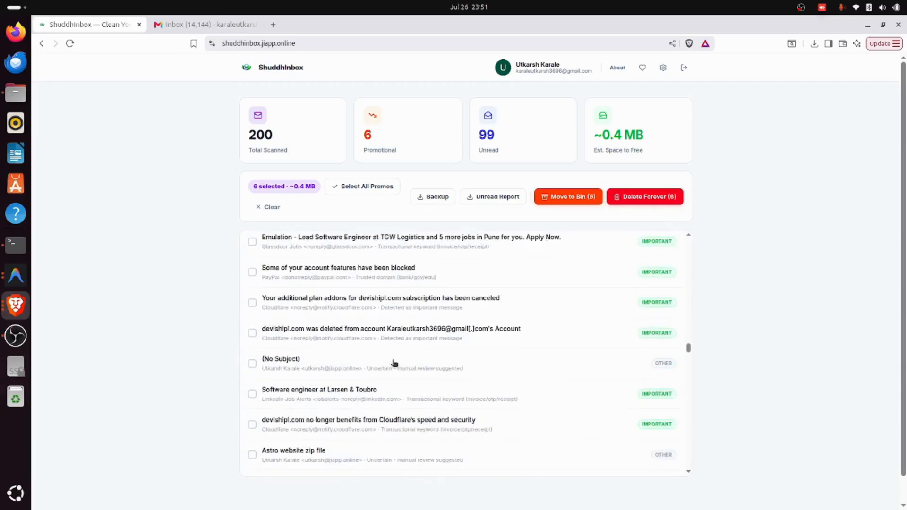
{"action": "scroll", "coordinate": [393, 364], "scroll_direction": "down", "scroll_amount": 5}
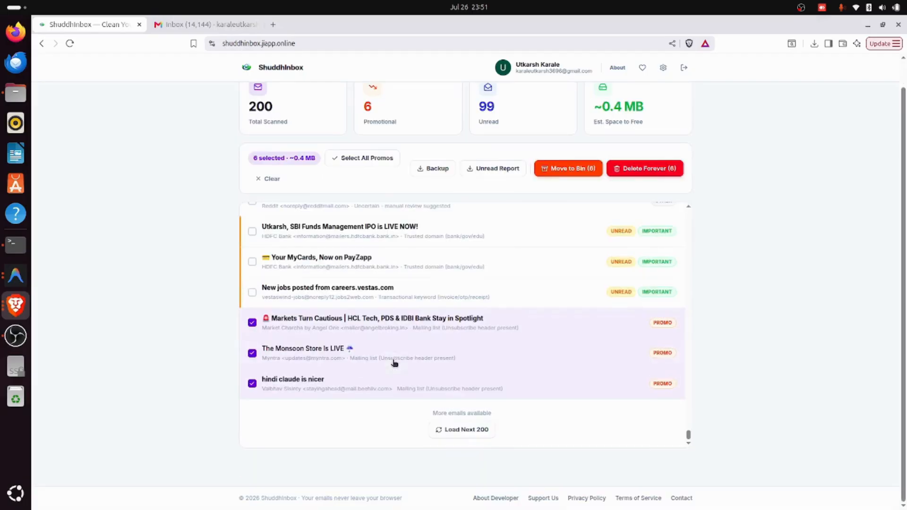
Load the next 200 emails into the scan and look through the newly classified messages as they arrive
{"action": "left_click", "coordinate": [443, 436]}
{"action": "scroll", "coordinate": [397, 405], "scroll_direction": "down", "scroll_amount": 6}
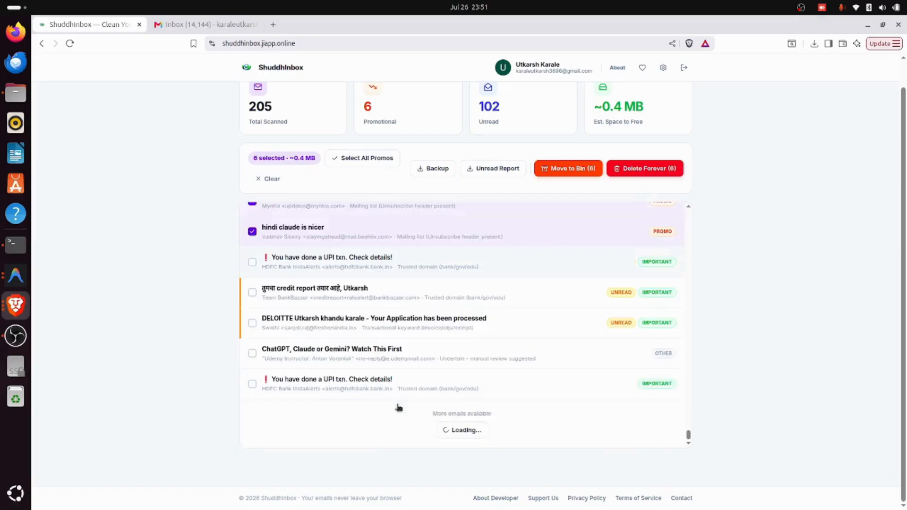
{"action": "scroll", "coordinate": [419, 410], "scroll_direction": "down", "scroll_amount": 10}
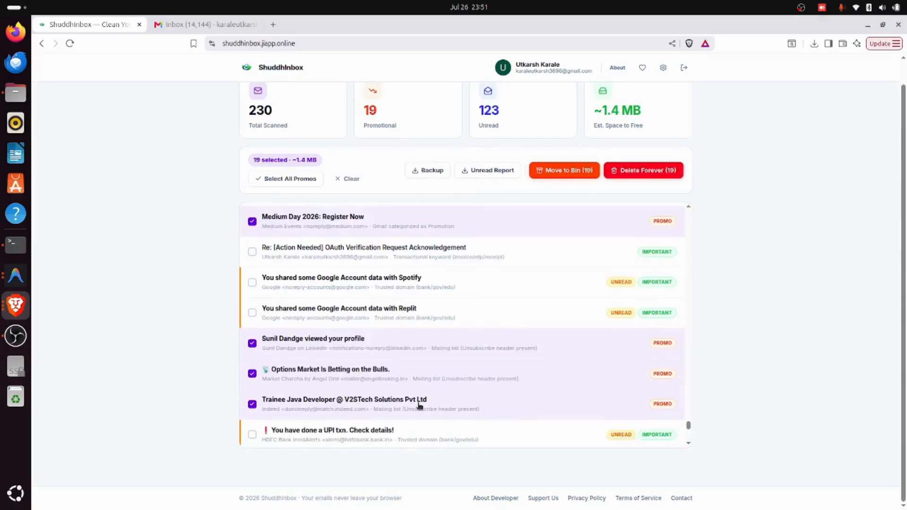
{"action": "scroll", "coordinate": [420, 405], "scroll_direction": "down", "scroll_amount": 10}
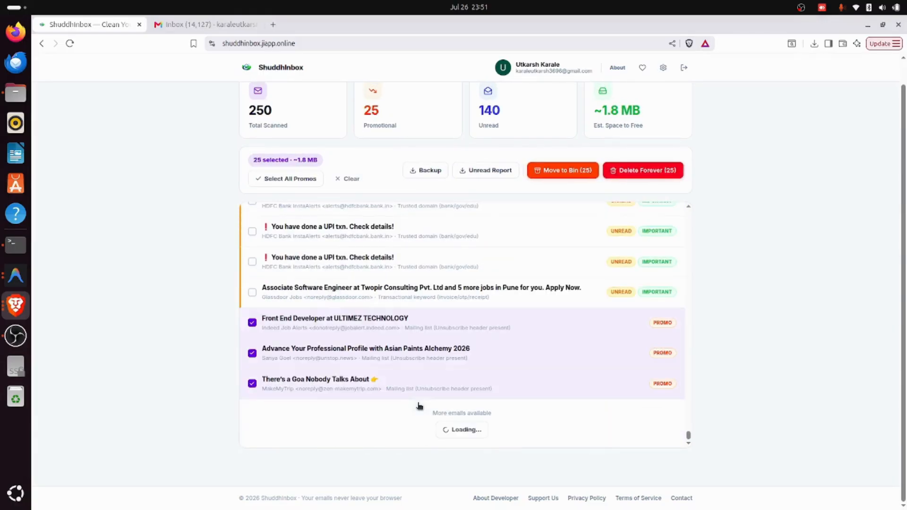
{"action": "scroll", "coordinate": [403, 409], "scroll_direction": "down", "scroll_amount": 8}
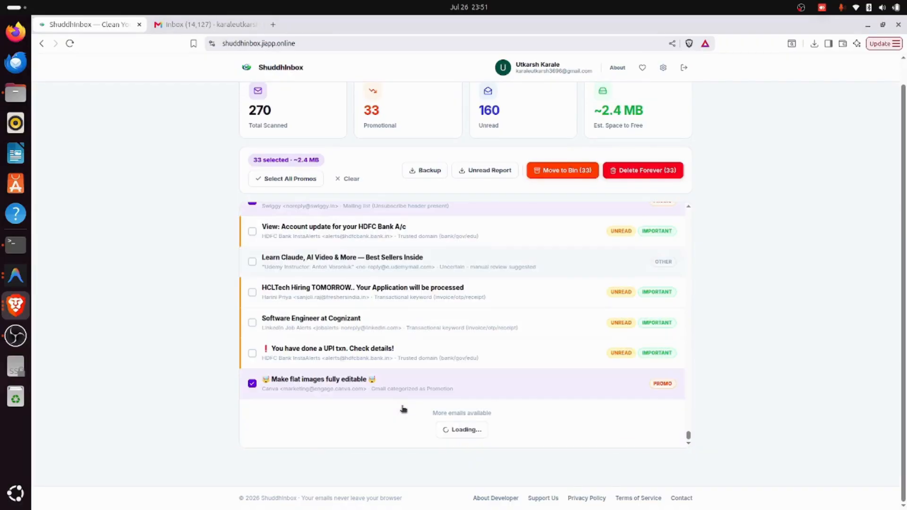
{"action": "scroll", "coordinate": [402, 368], "scroll_direction": "down", "scroll_amount": 5}
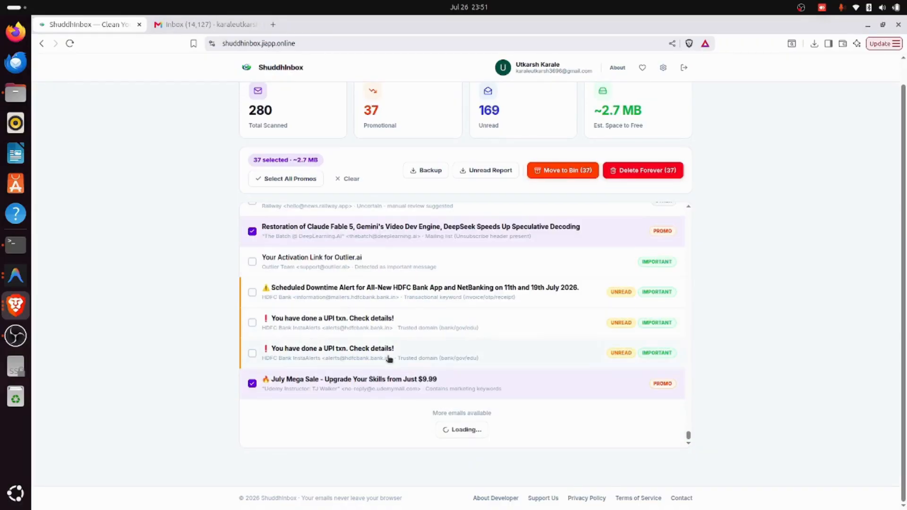
{"action": "scroll", "coordinate": [378, 284], "scroll_direction": "down", "scroll_amount": 6}
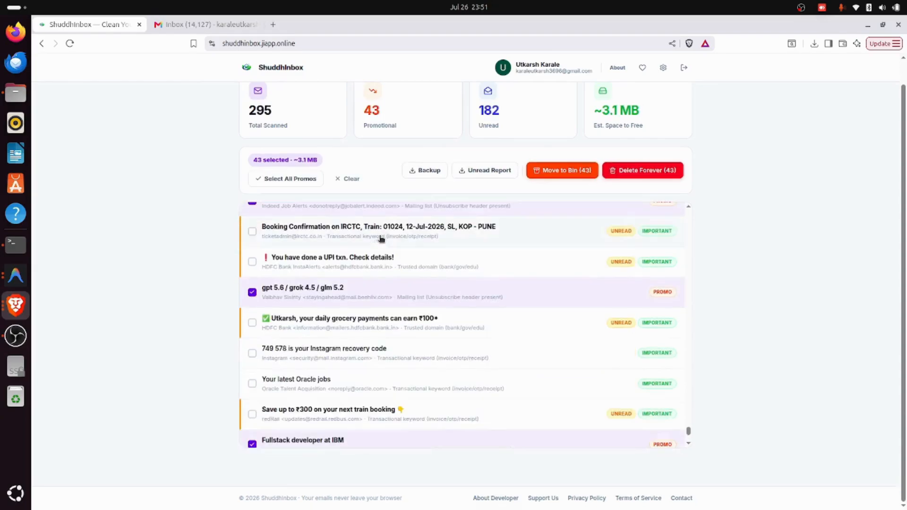
{"action": "scroll", "coordinate": [381, 314], "scroll_direction": "down", "scroll_amount": 10}
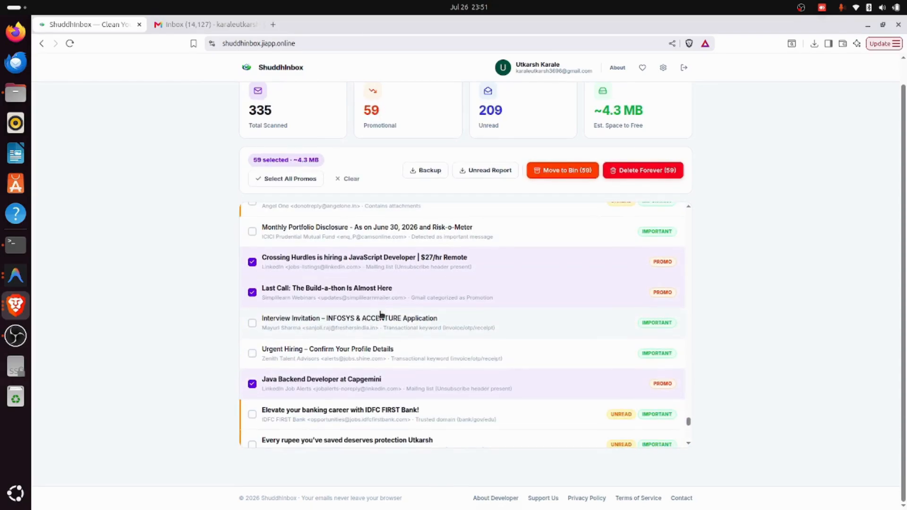
{"action": "scroll", "coordinate": [381, 314], "scroll_direction": "down", "scroll_amount": 10}
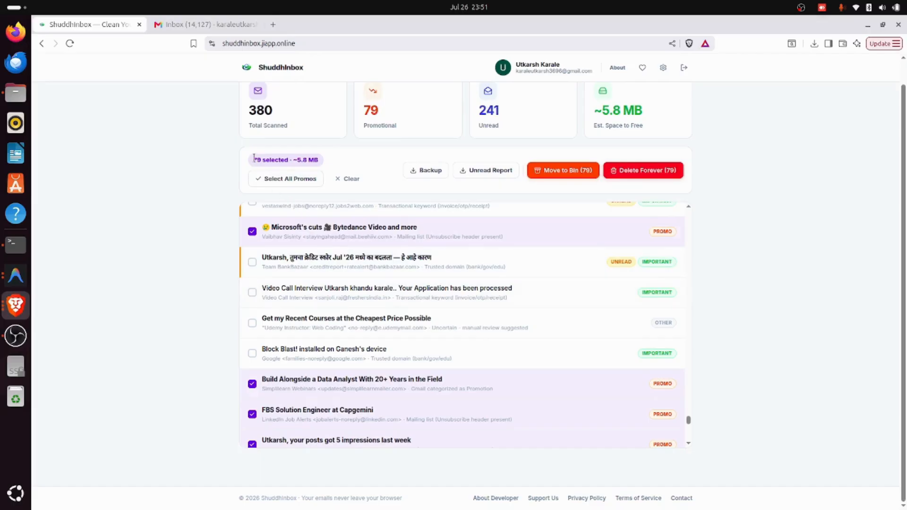
Examine the selection summary, the promotional and unread totals, and the checkbox of an unselected important email
{"action": "left_click_drag", "start_coordinate": [253, 157], "coordinate": [321, 160]}
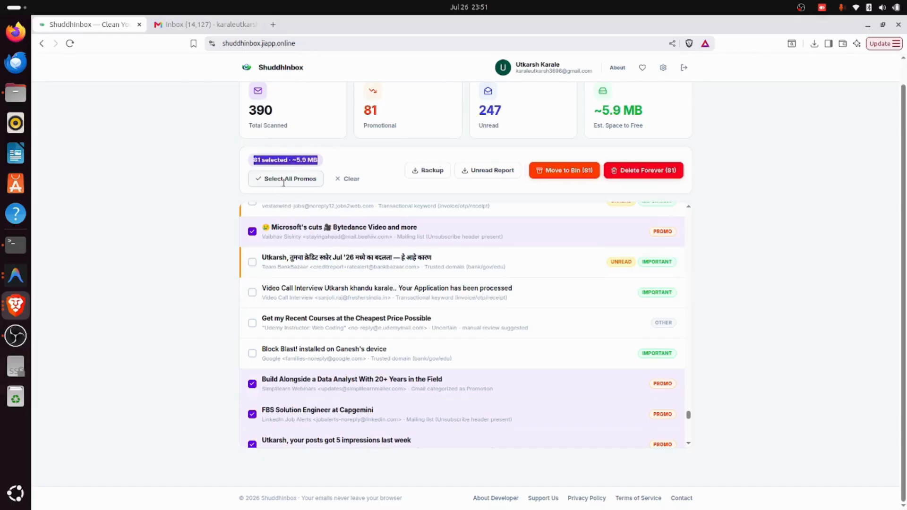
{"action": "double_click", "coordinate": [374, 124]}
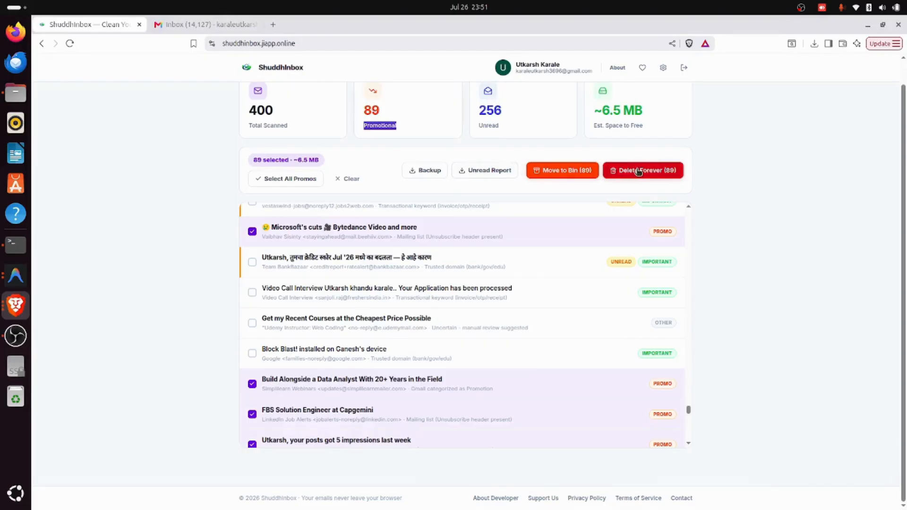
{"action": "left_click", "coordinate": [253, 262]}
{"action": "left_click", "coordinate": [252, 262]}
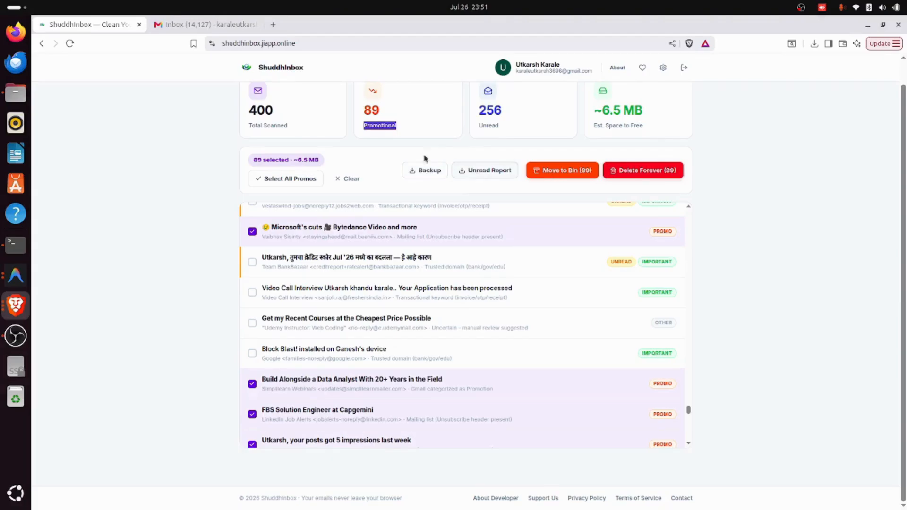
{"action": "left_click_drag", "start_coordinate": [477, 115], "coordinate": [501, 114]}
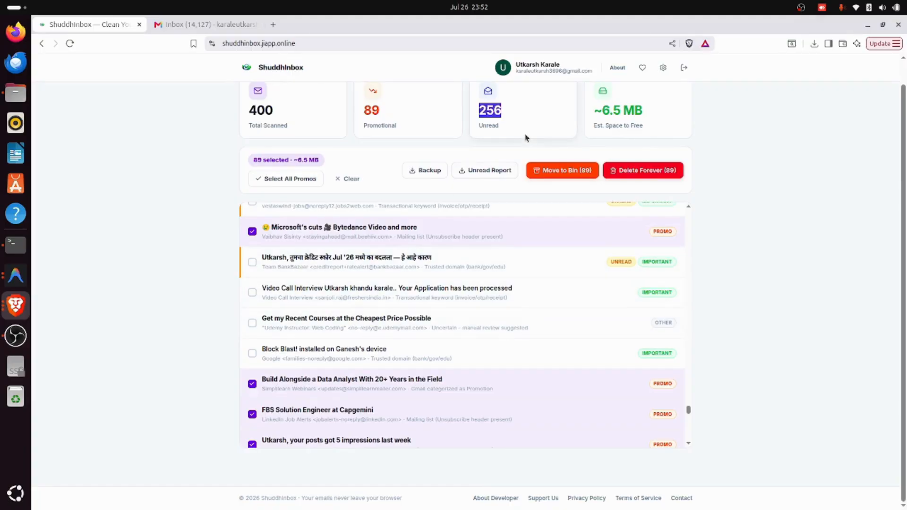
{"action": "left_click_drag", "start_coordinate": [504, 128], "coordinate": [486, 108]}
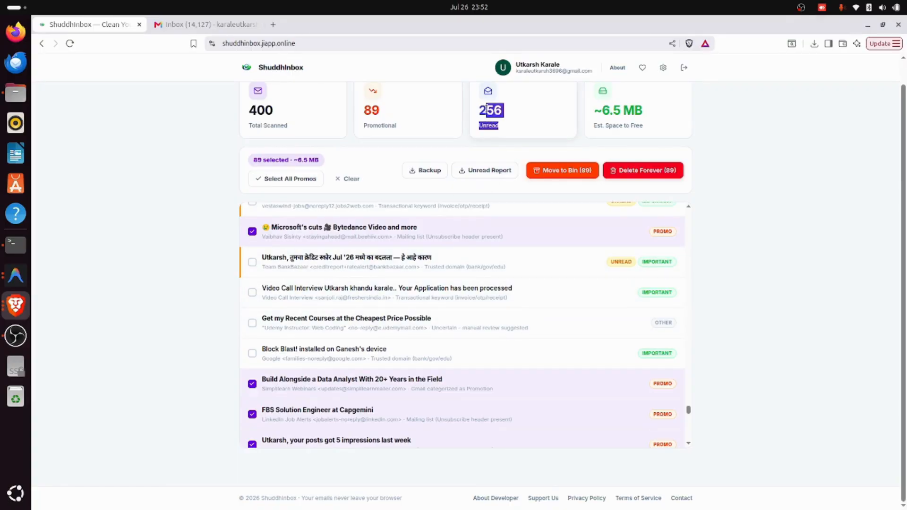
{"action": "left_click", "coordinate": [537, 194]}
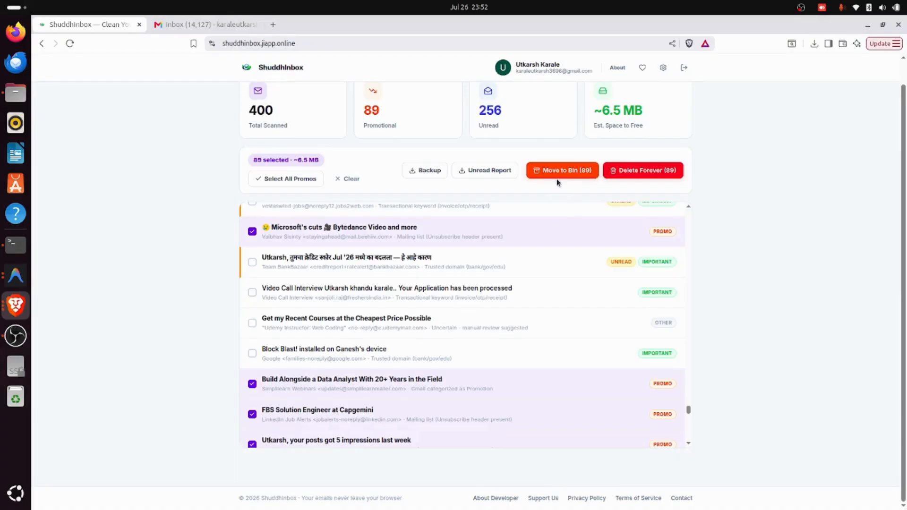
Switch to Gmail and look through the messages in the Trash folder
{"action": "left_click", "coordinate": [173, 26]}
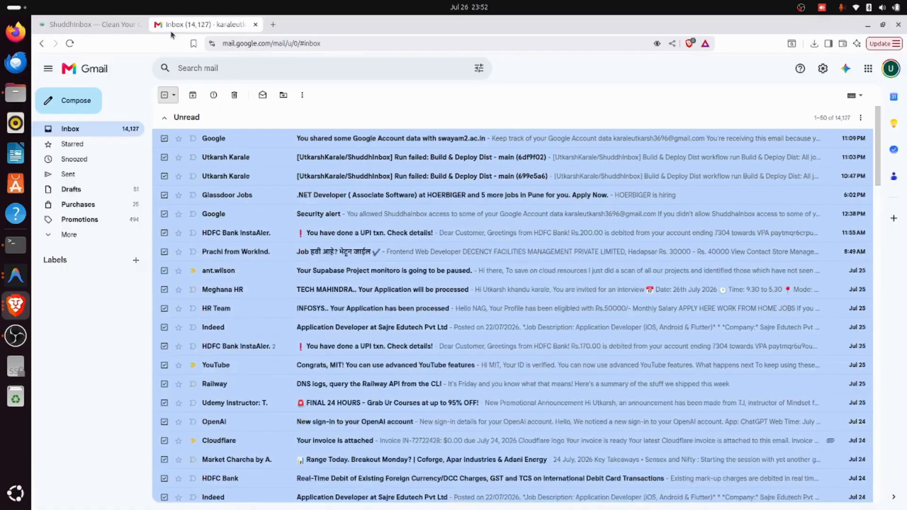
{"action": "left_click", "coordinate": [69, 235]}
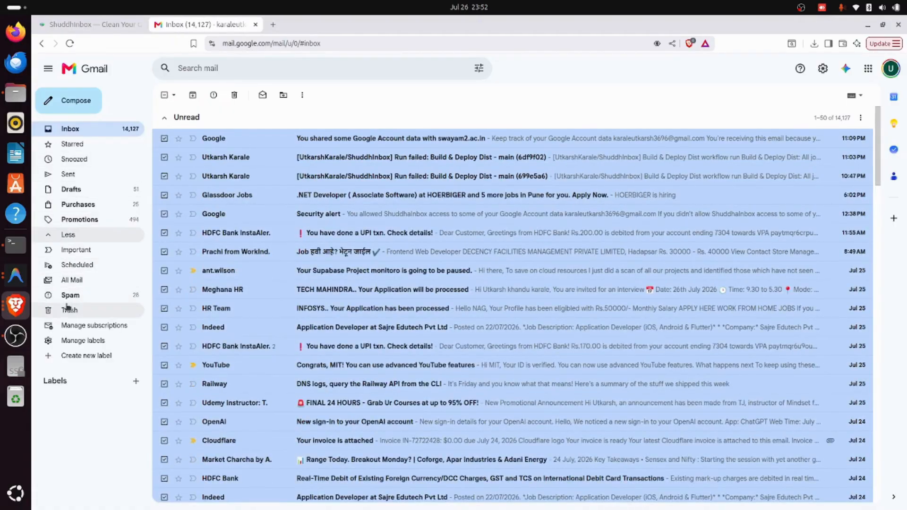
{"action": "left_click", "coordinate": [68, 310]}
{"action": "scroll", "coordinate": [206, 298], "scroll_direction": "down", "scroll_amount": 10}
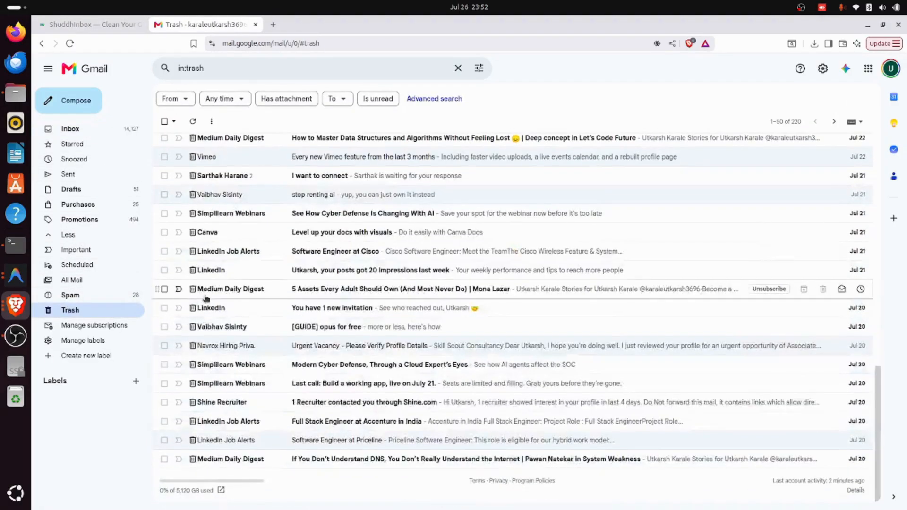
{"action": "scroll", "coordinate": [206, 298], "scroll_direction": "up", "scroll_amount": 10}
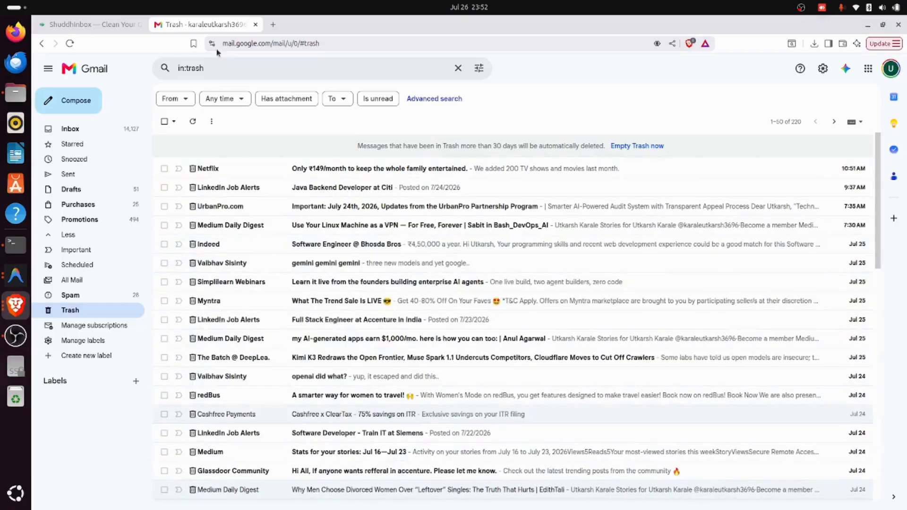
Switch back to ShuddhInbox, permanently delete the selected promotional emails without downloading a backup, and return from the session summary to the scan page
{"action": "left_click", "coordinate": [121, 23]}
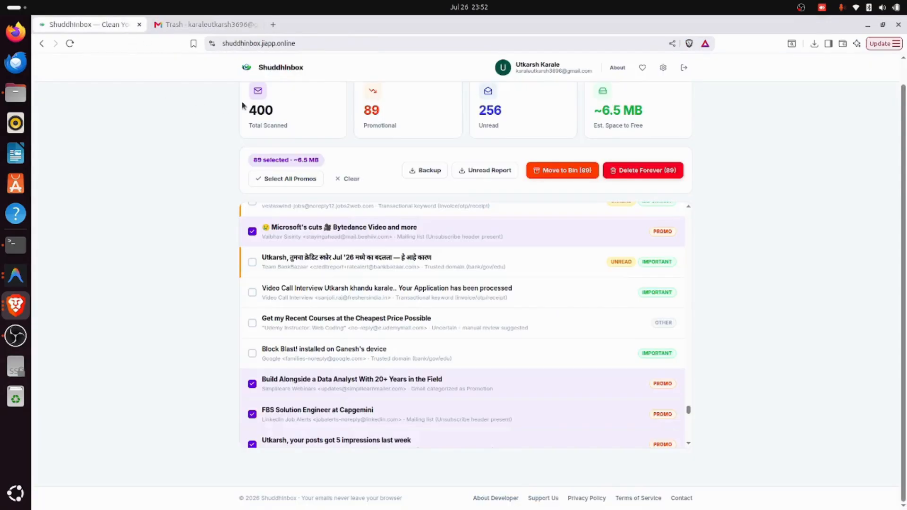
{"action": "left_click", "coordinate": [653, 173]}
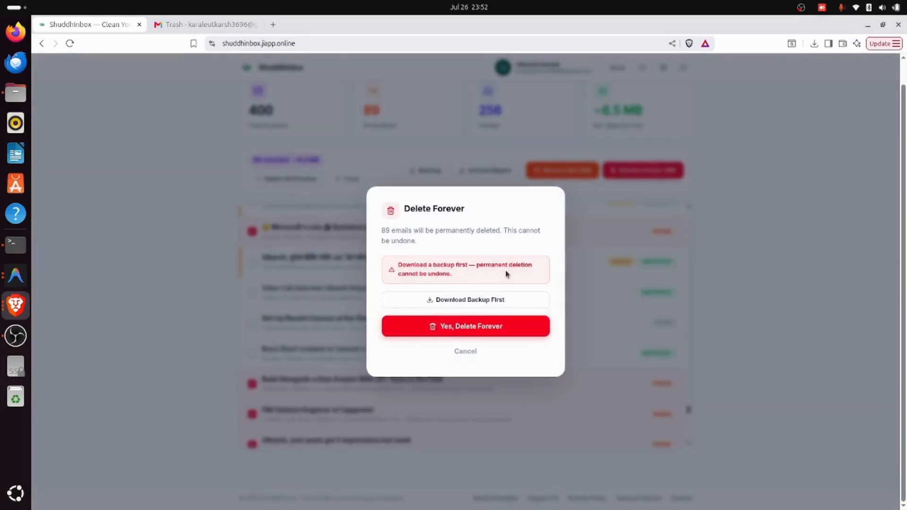
{"action": "left_click", "coordinate": [473, 329]}
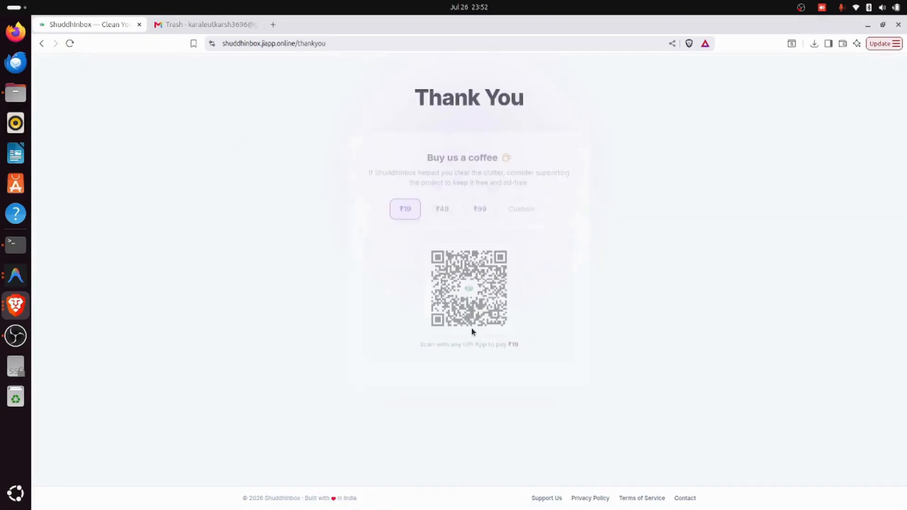
{"action": "scroll", "coordinate": [471, 327], "scroll_direction": "down", "scroll_amount": 2}
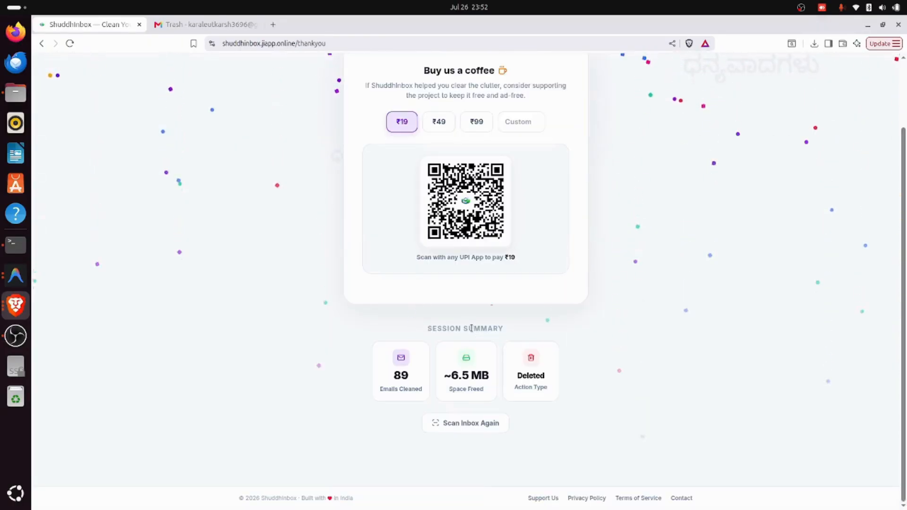
{"action": "left_click", "coordinate": [451, 427]}
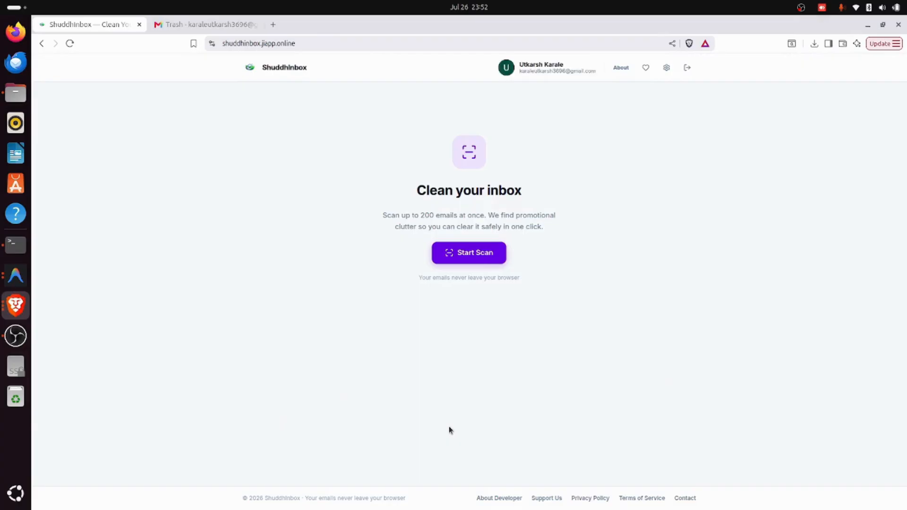